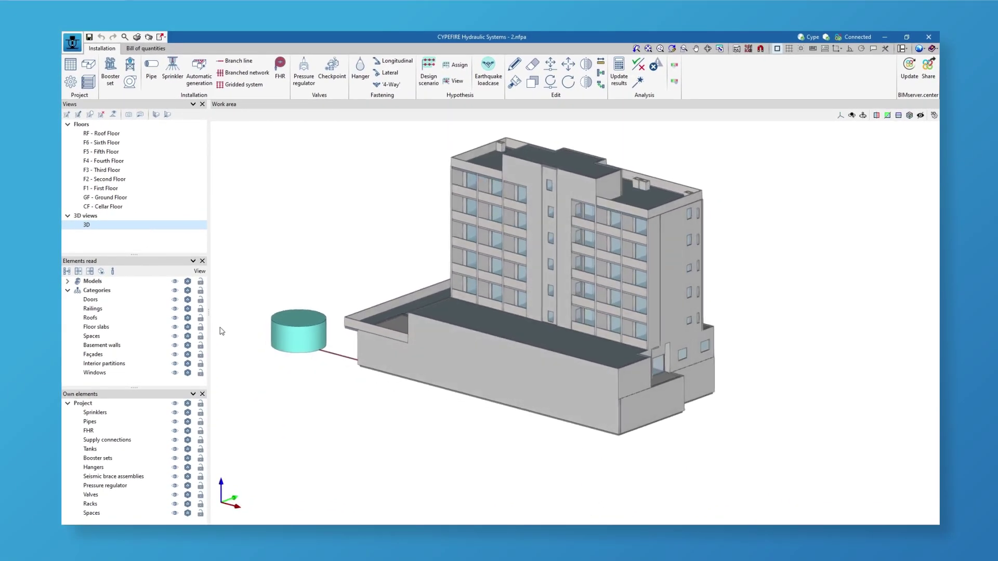
Step: Hide the building model and orbit the view to inspect the sprinkler pipe network
left_click(176, 282)
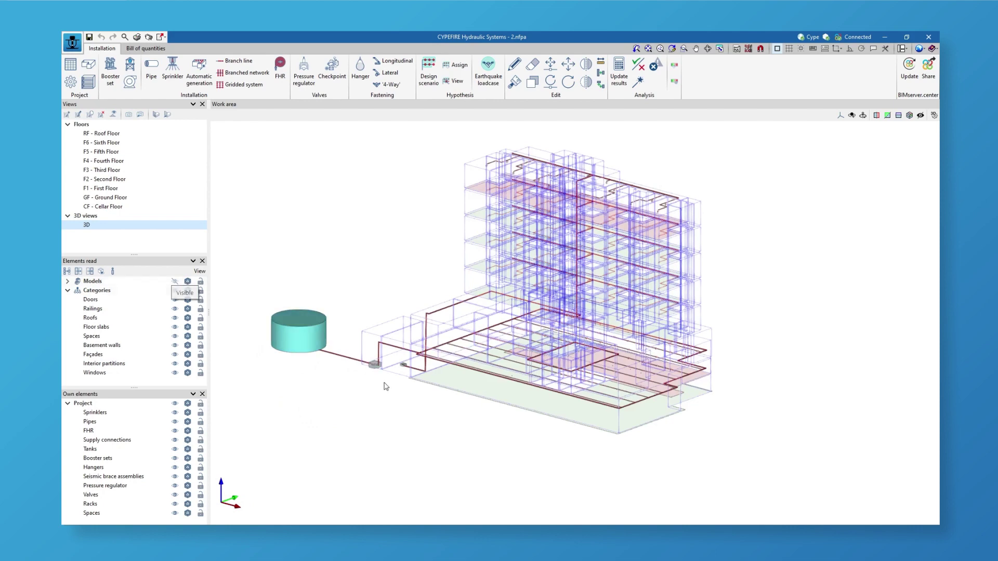
middle_click_drag(387, 387, 508, 397)
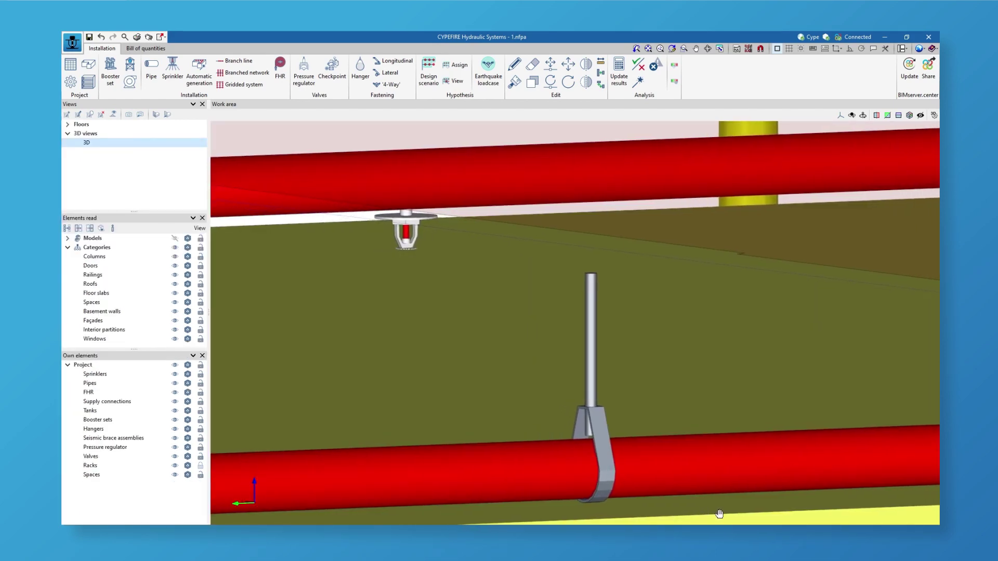
middle_click_drag(720, 510, 870, 511)
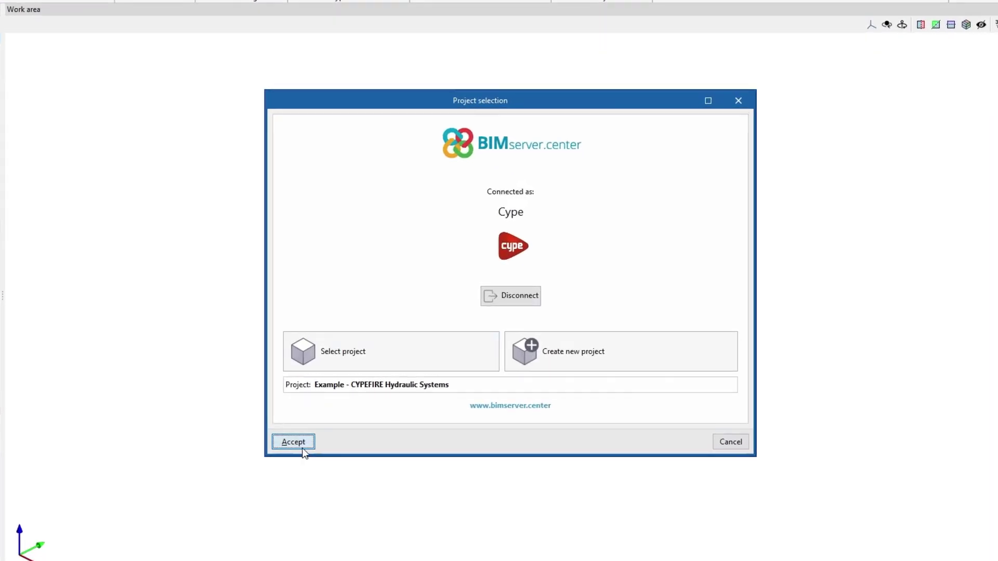
Step: Accept the example BIMserver.center project and import the IFC Builder 'Hotel' model into the job
left_click(420, 418)
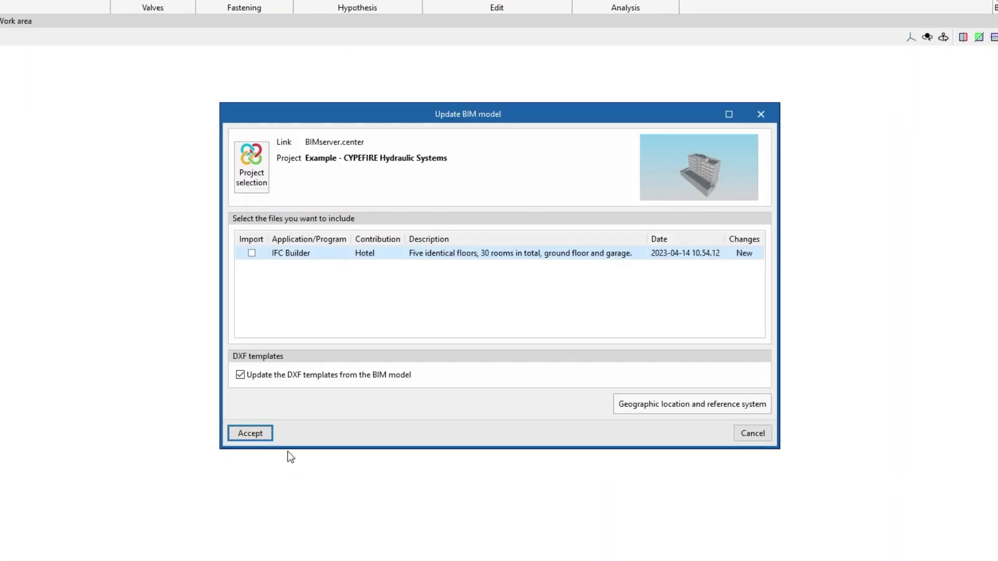
left_click(252, 254)
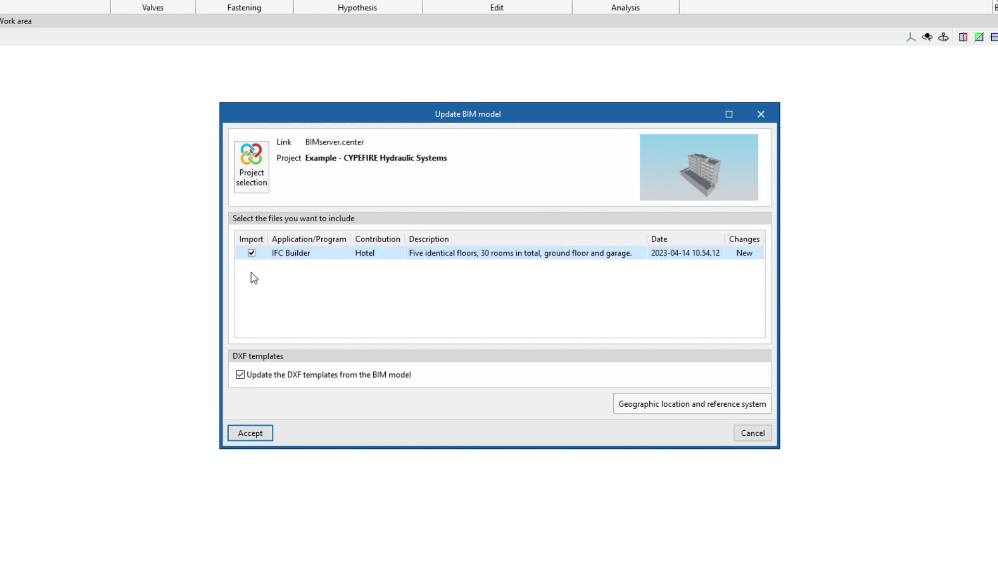
left_click(264, 438)
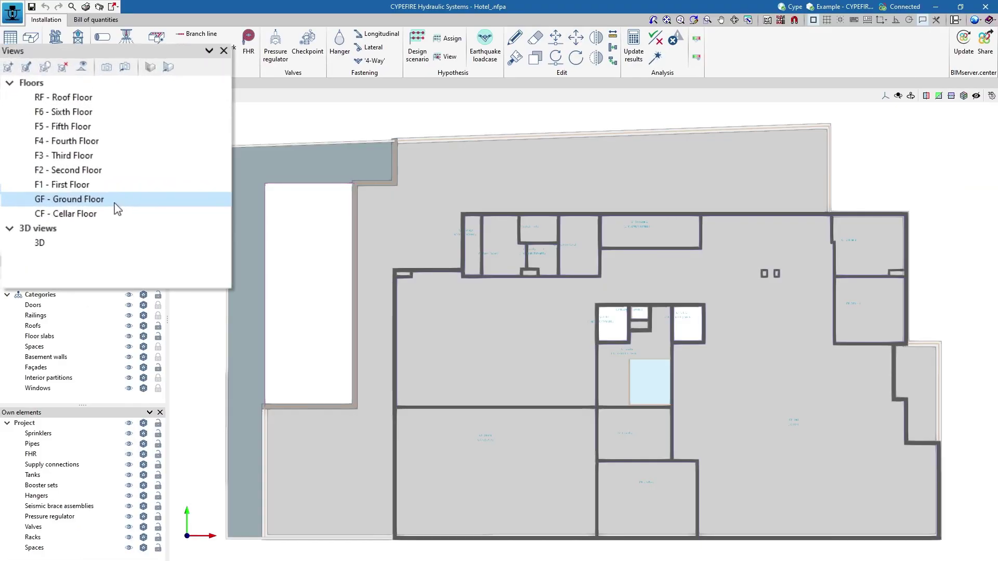
Step: Show the F3 - Third Floor plan and list space types for Room 301 (ROOM HOTEL, 2.80 m)
left_click(104, 155)
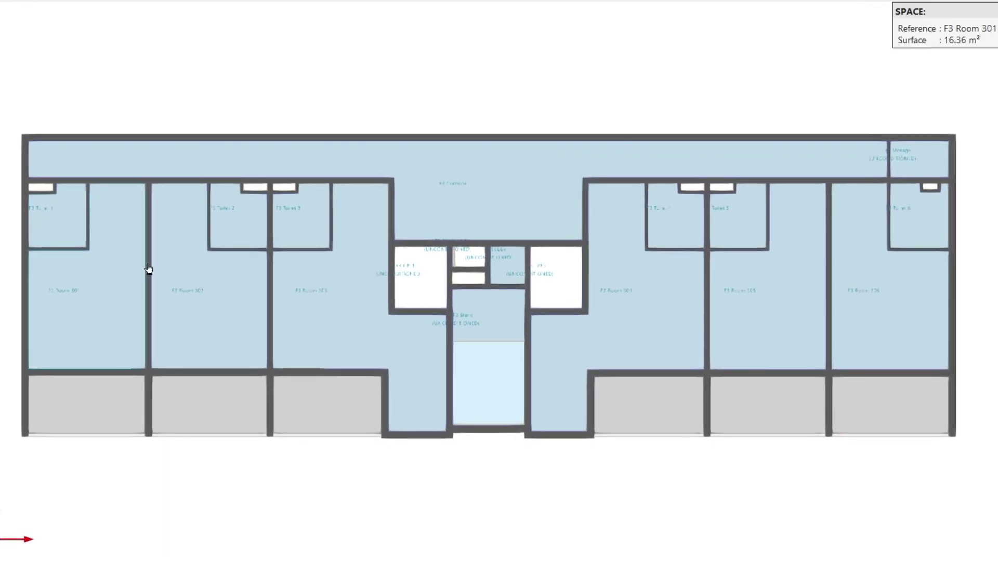
left_click(148, 268)
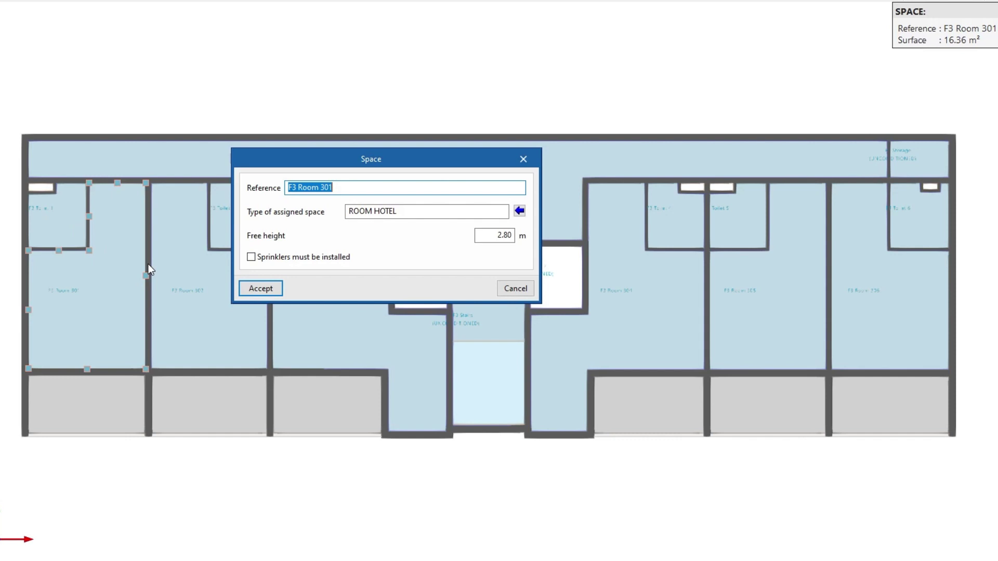
left_click(520, 212)
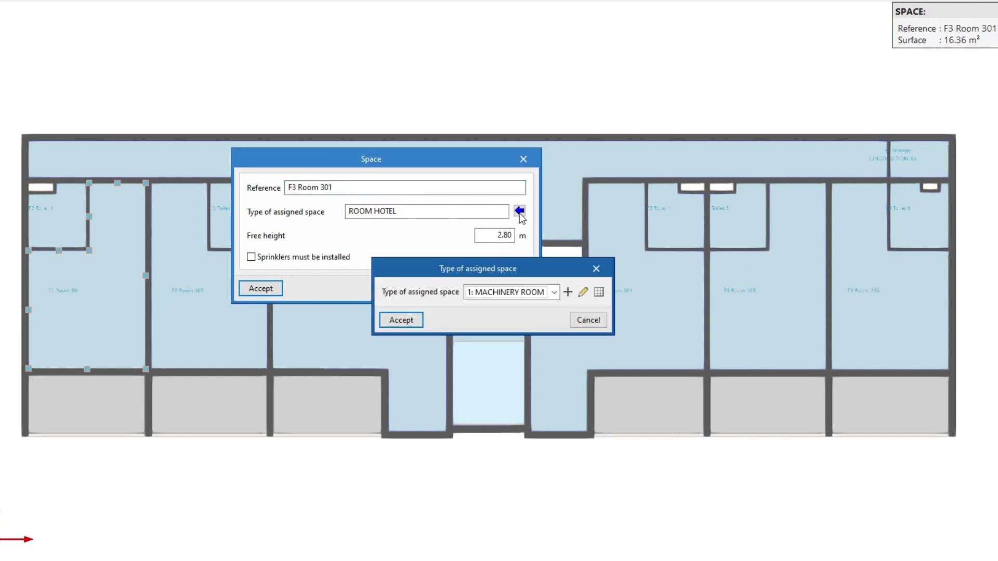
left_click(555, 292)
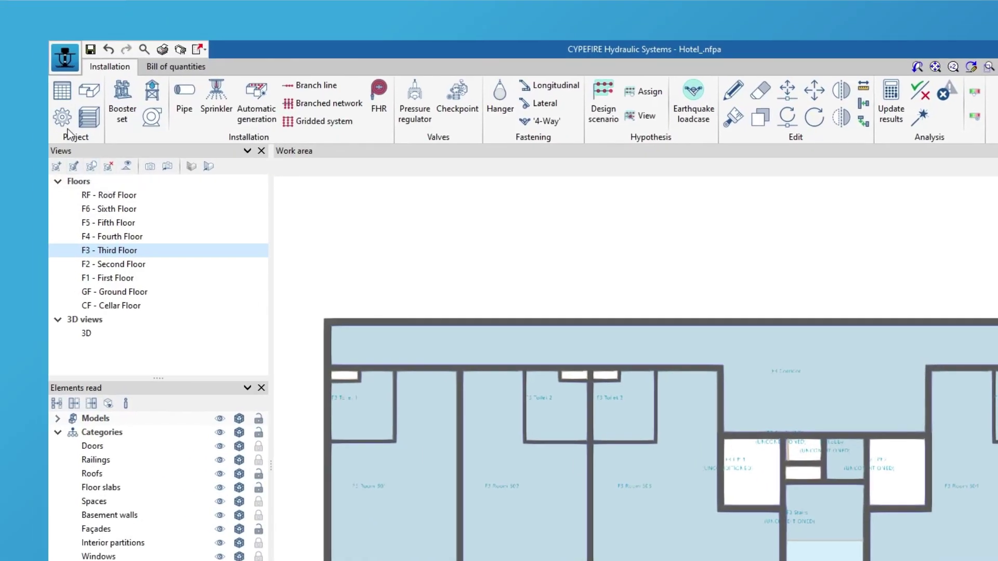
Step: Open General options and review the Light Hazard checks in the specific space requirements
left_click(67, 126)
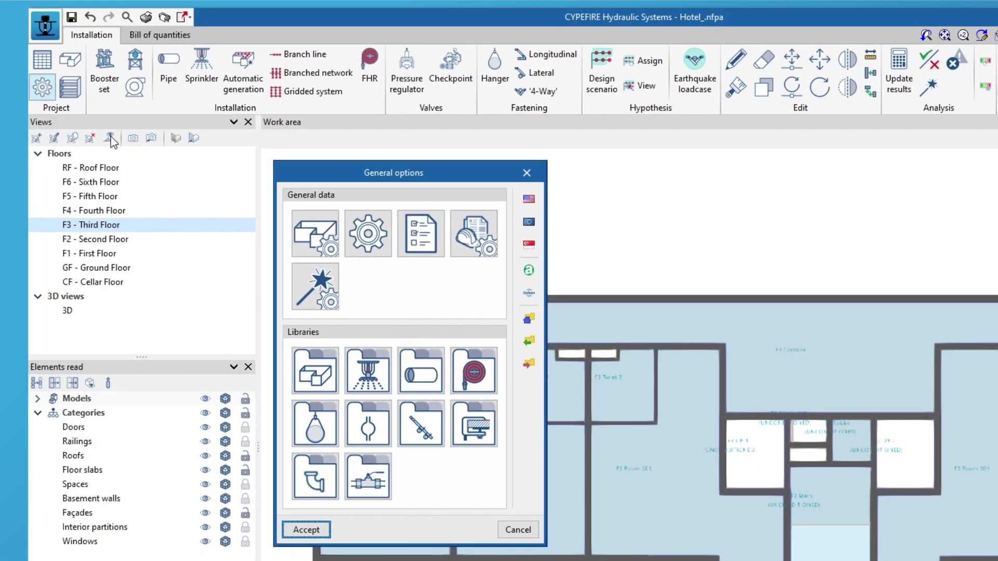
left_click(312, 271)
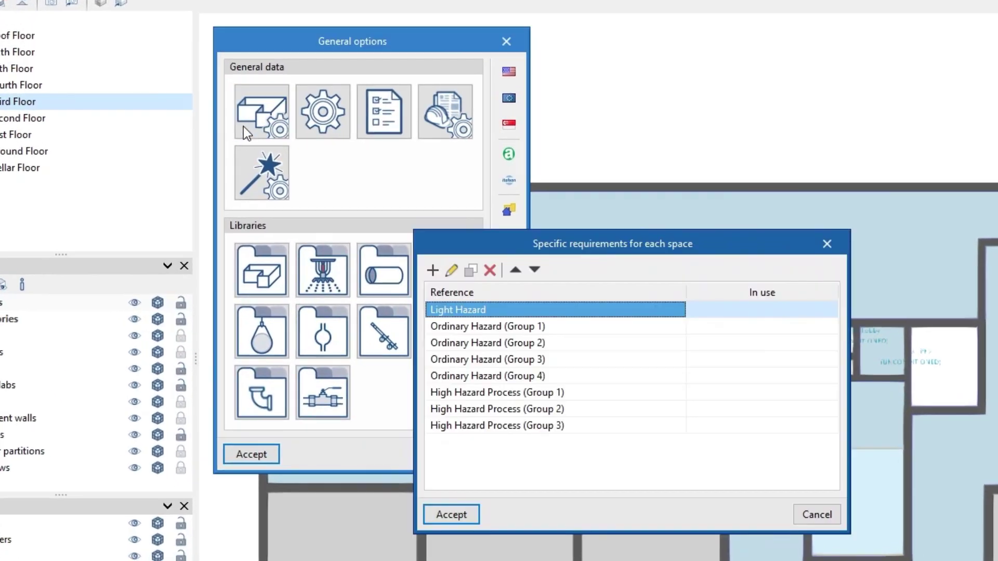
left_click(433, 270)
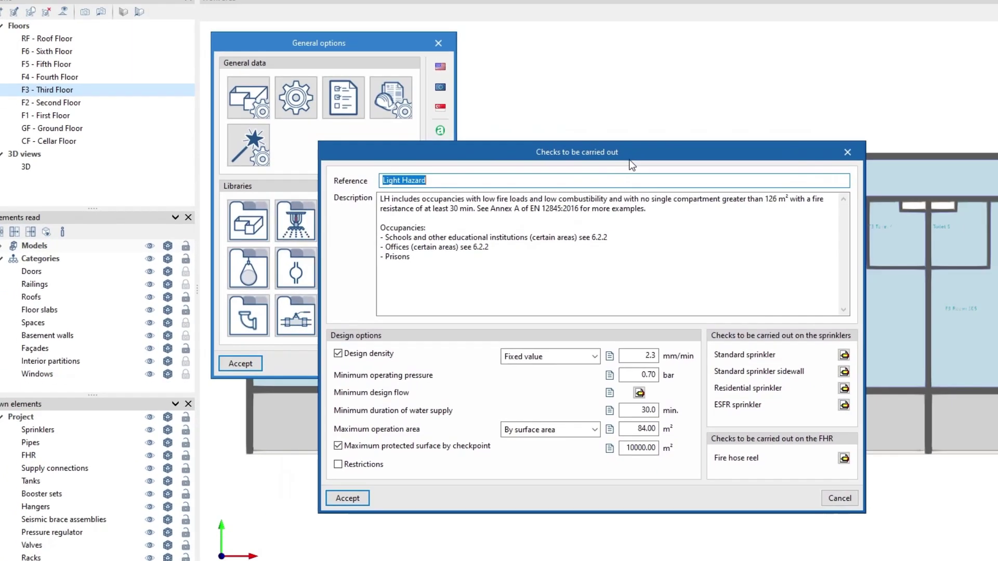
left_click(358, 497)
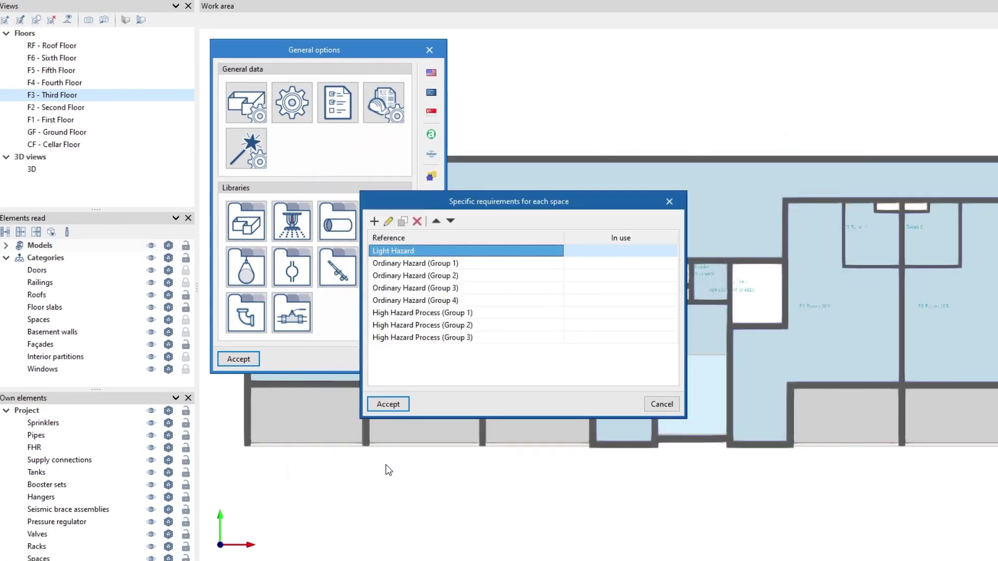
left_click(390, 405)
Step: Review and accept the general calculation data, then bring up the pipe sizing rules table
left_click(296, 117)
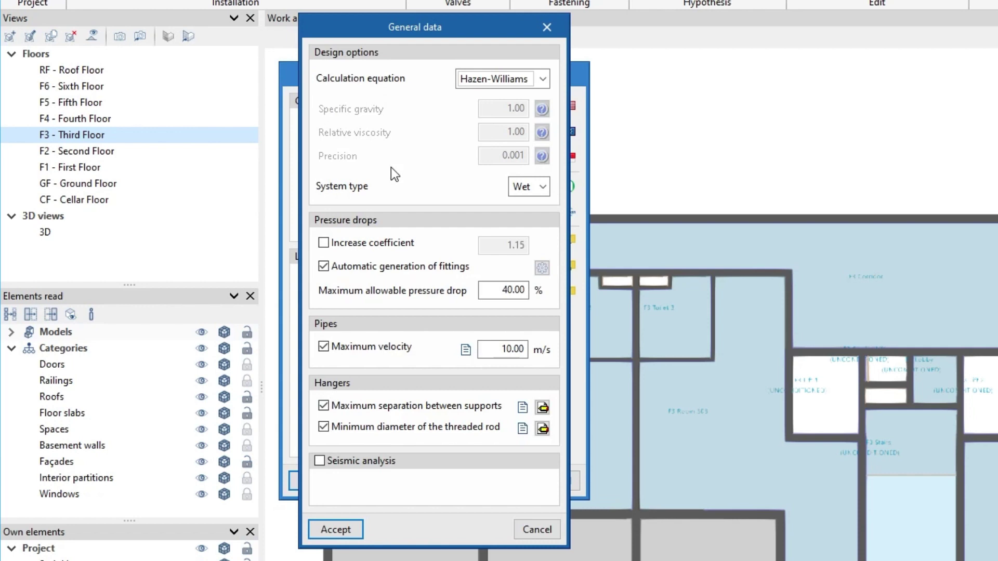
left_click_drag(452, 28, 577, 101)
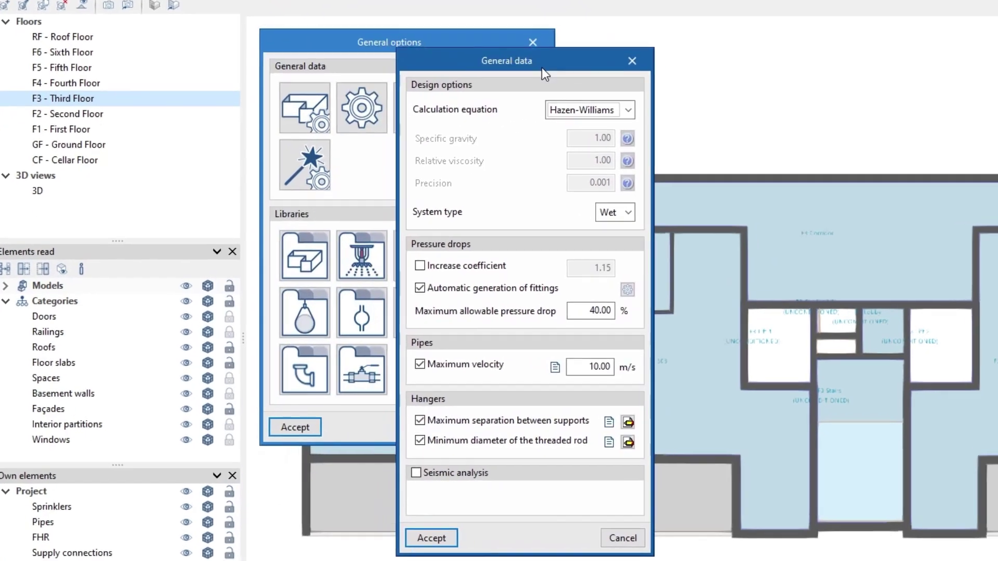
left_click_drag(542, 68, 595, 90)
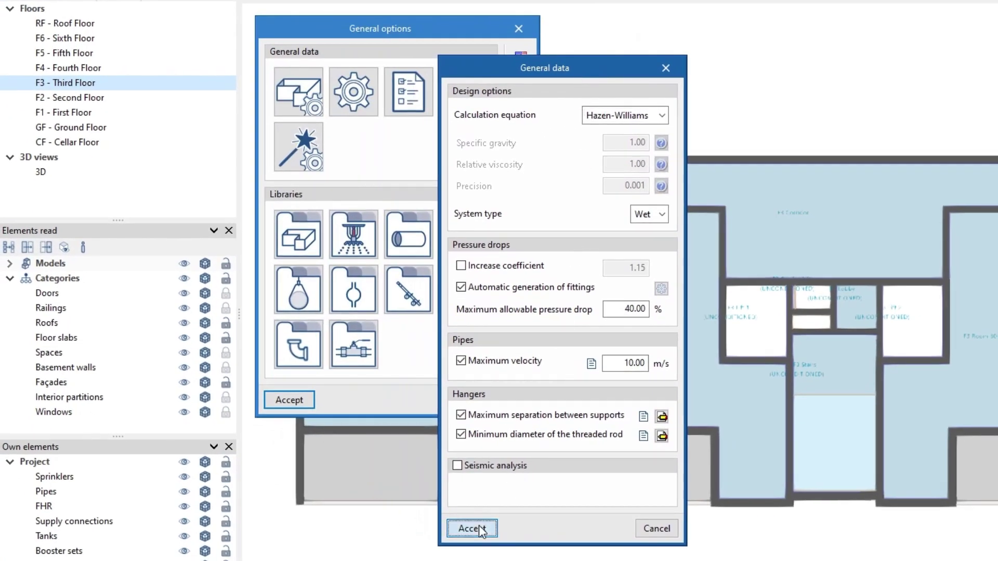
left_click(477, 527)
left_click(306, 168)
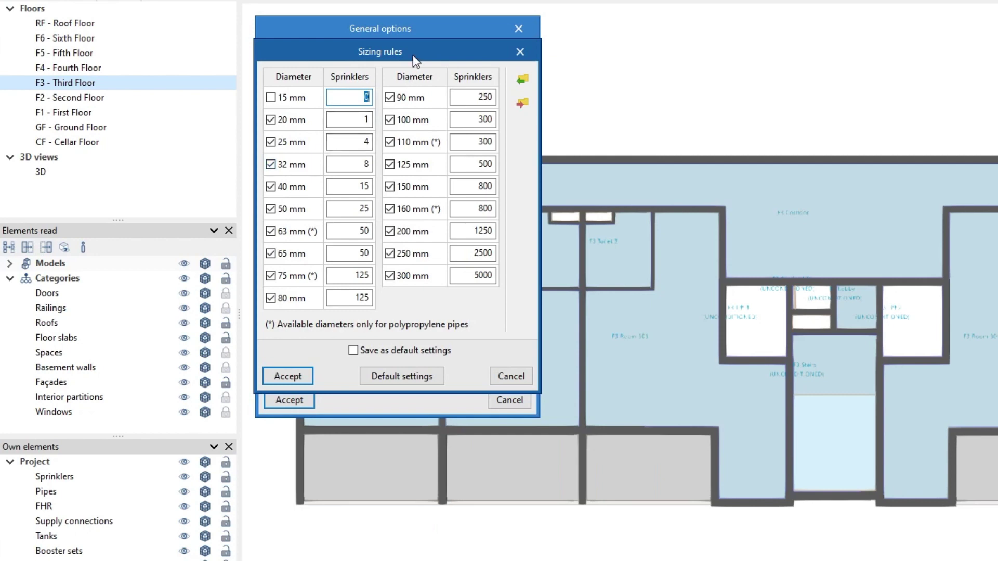
left_click_drag(409, 52, 527, 139)
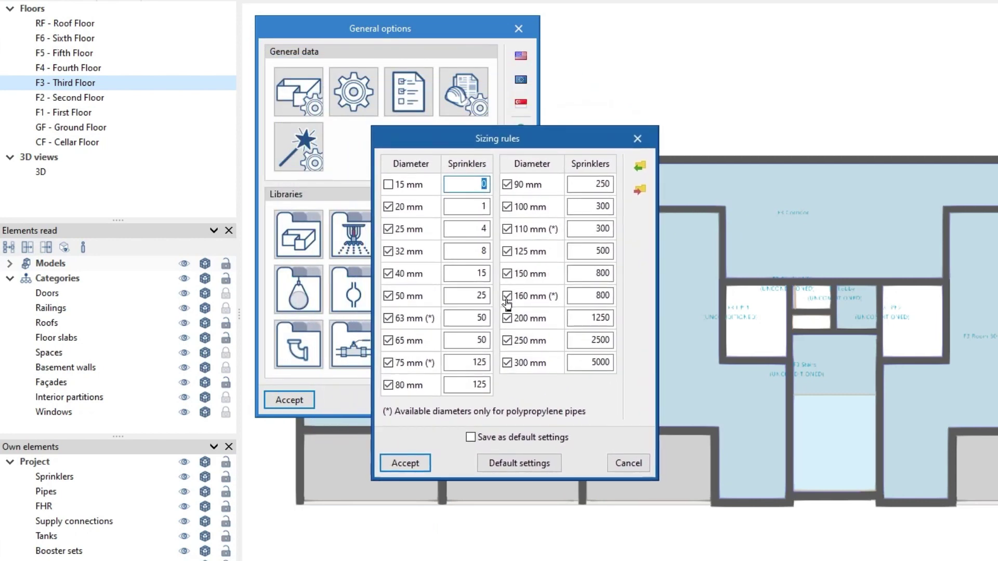
Step: Accept the sizing rules and import the EN 12845:2016 code settings
left_click(398, 463)
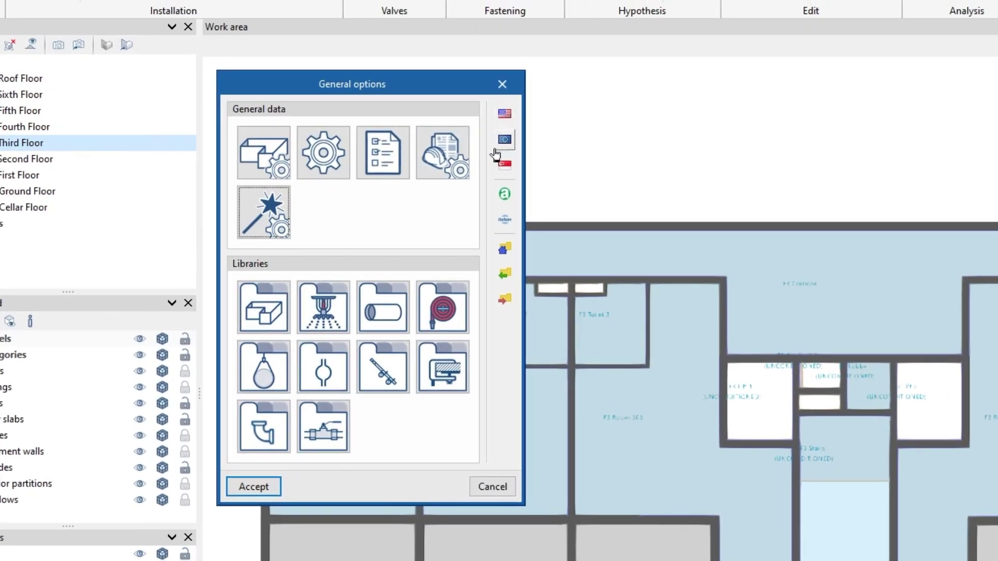
left_click(503, 141)
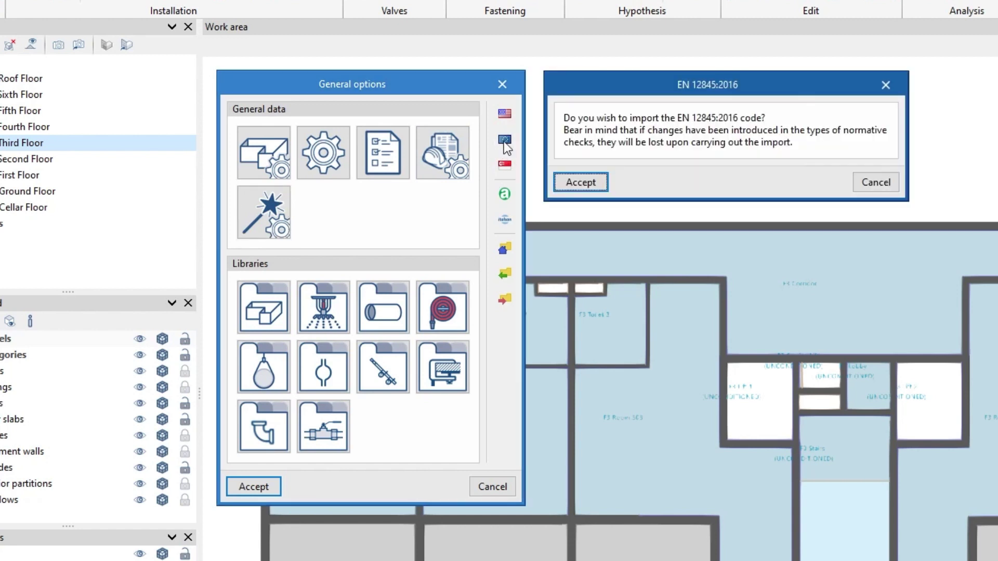
left_click(566, 186)
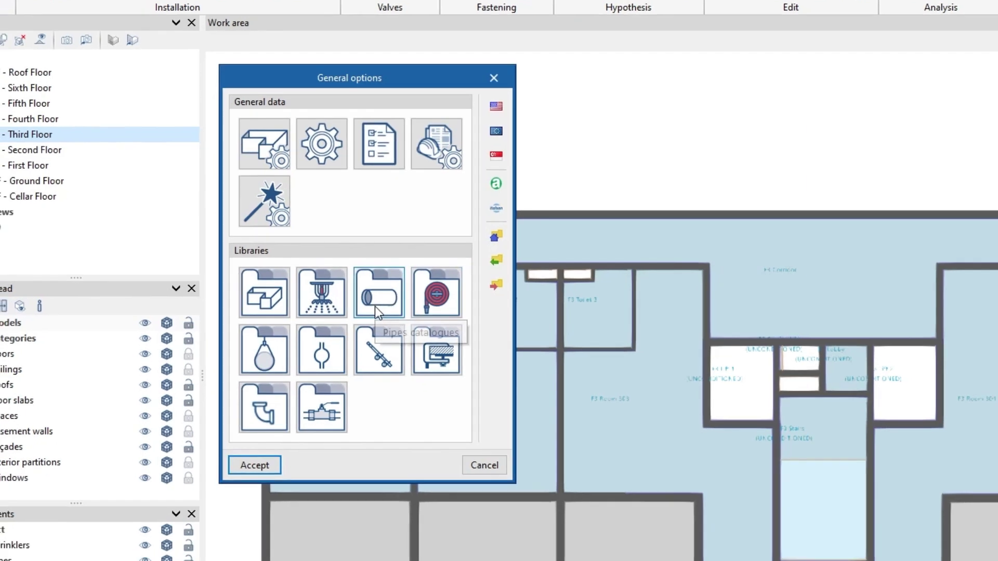
Step: Select Steel, Schedule 30 from the predefined pipe catalogues and orbit the hotel to a near-top view
left_click(375, 308)
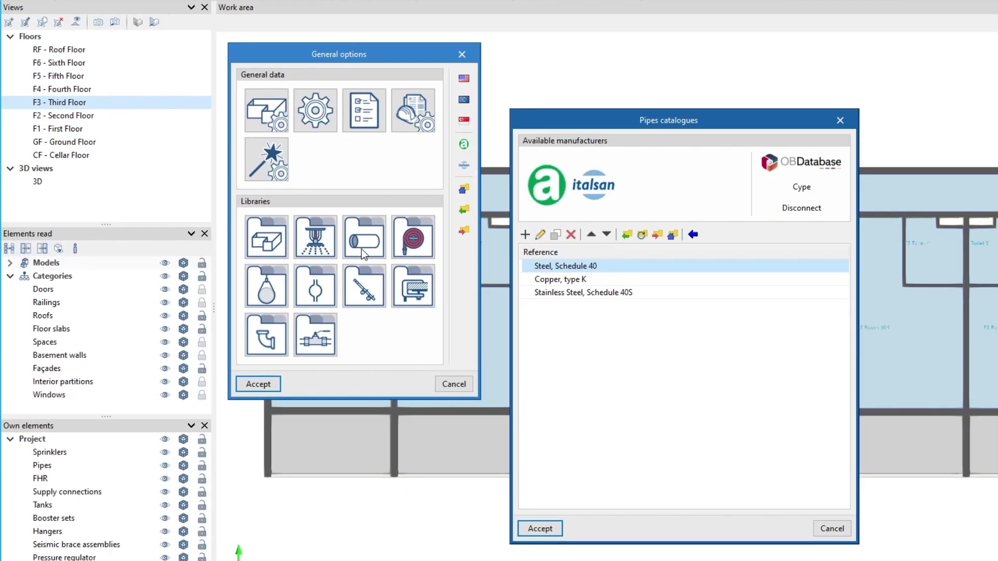
left_click(693, 235)
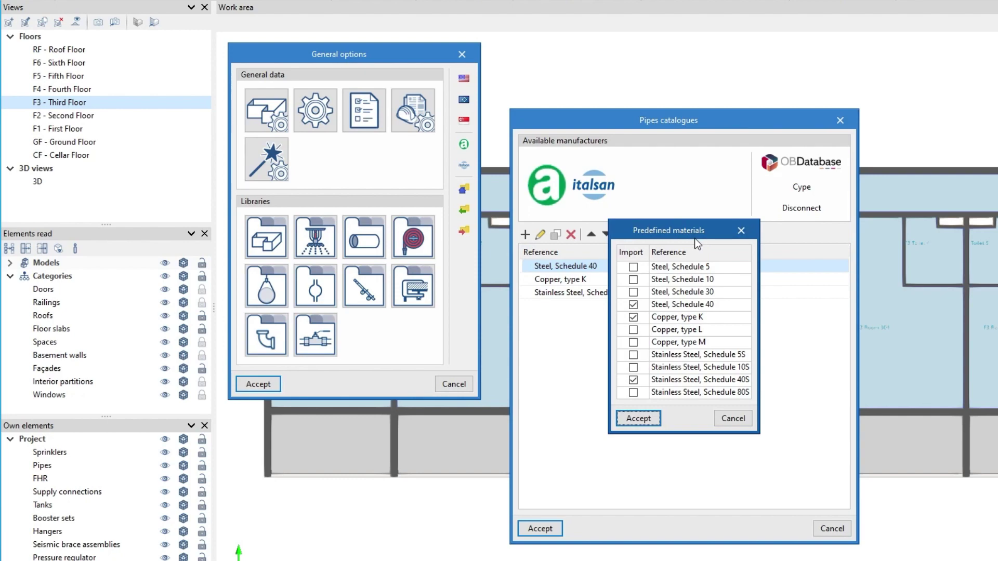
left_click(633, 293)
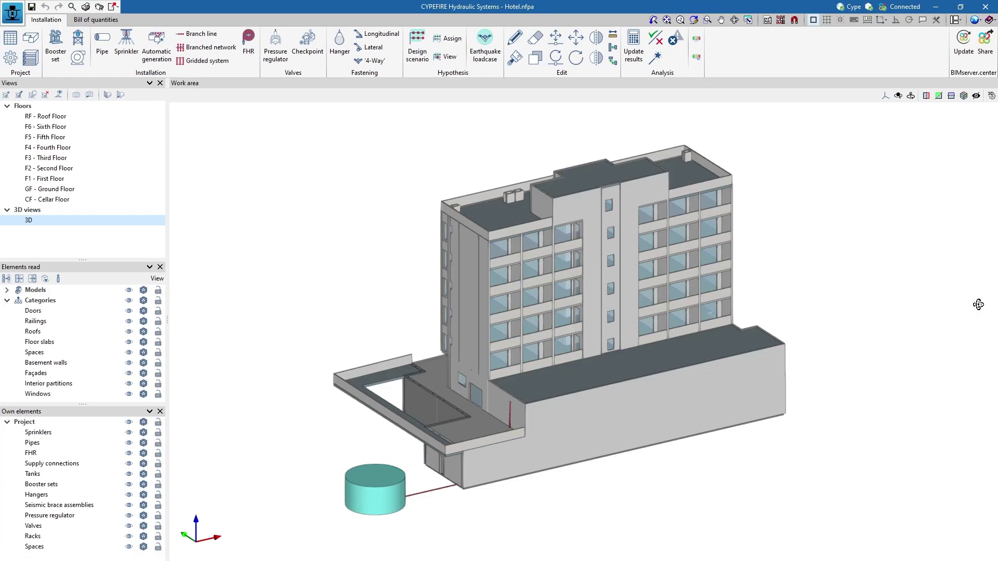
middle_click_drag(975, 305, 157, 301)
Step: Switch from the F3 plan to the 3D view and toggle the façades off and on
double_click(95, 158)
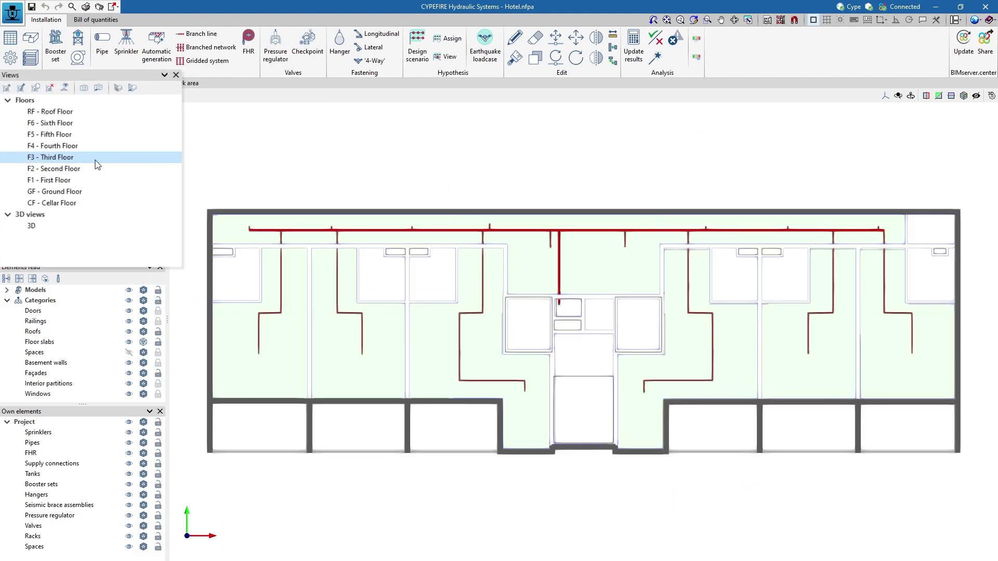
double_click(73, 221)
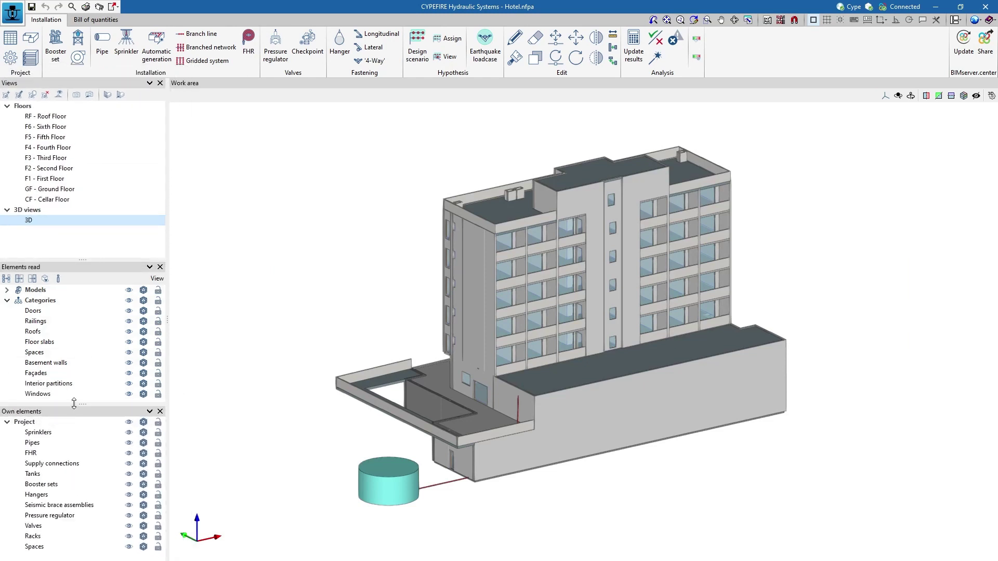
left_click(129, 373)
left_click(129, 373)
Step: List the available space types for F2 Room 206, currently ROOM HOTEL
left_click(719, 284)
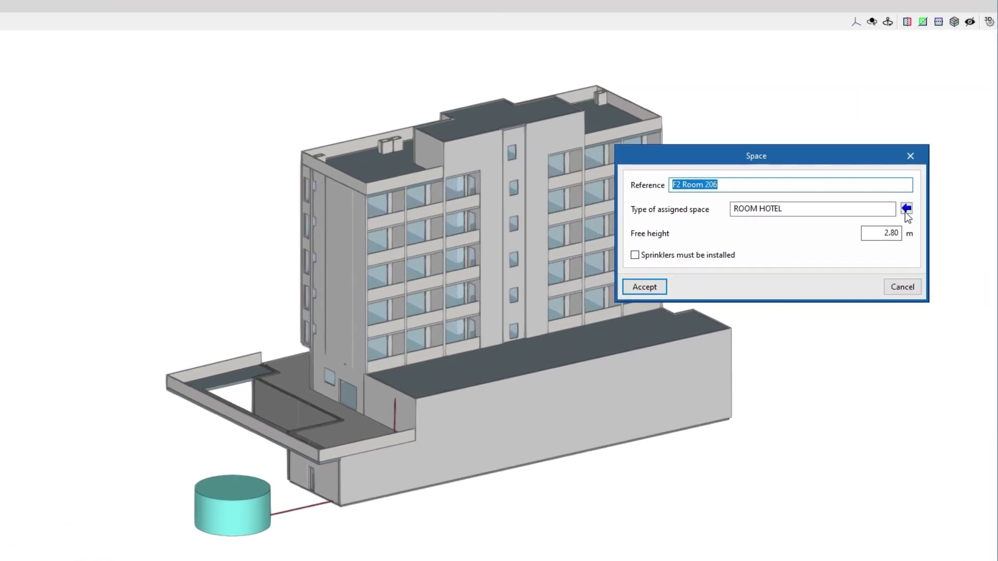
left_click(906, 209)
left_click(888, 312)
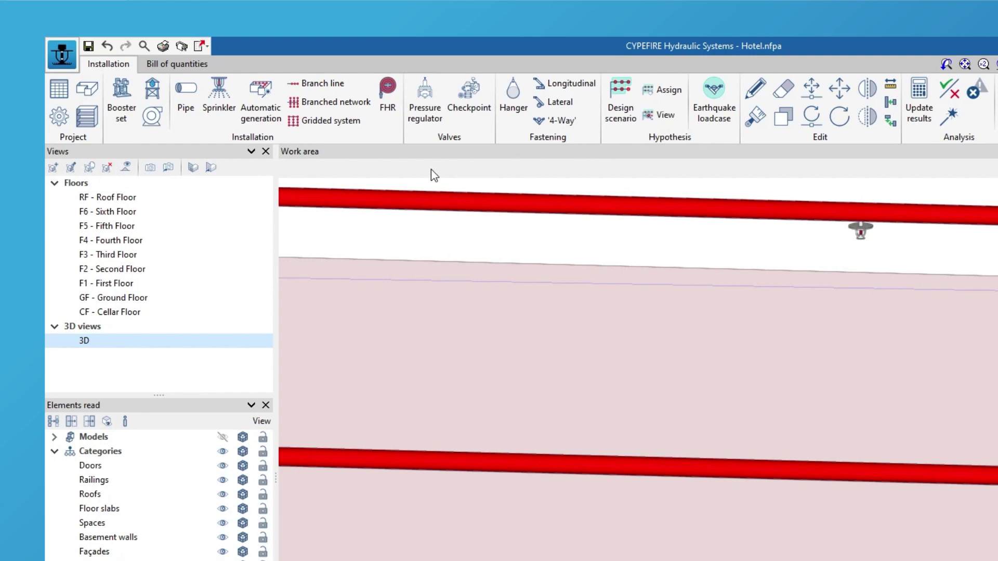
Step: Place a sprinkler under the middle branch pipe and zoom in on it
left_click(219, 99)
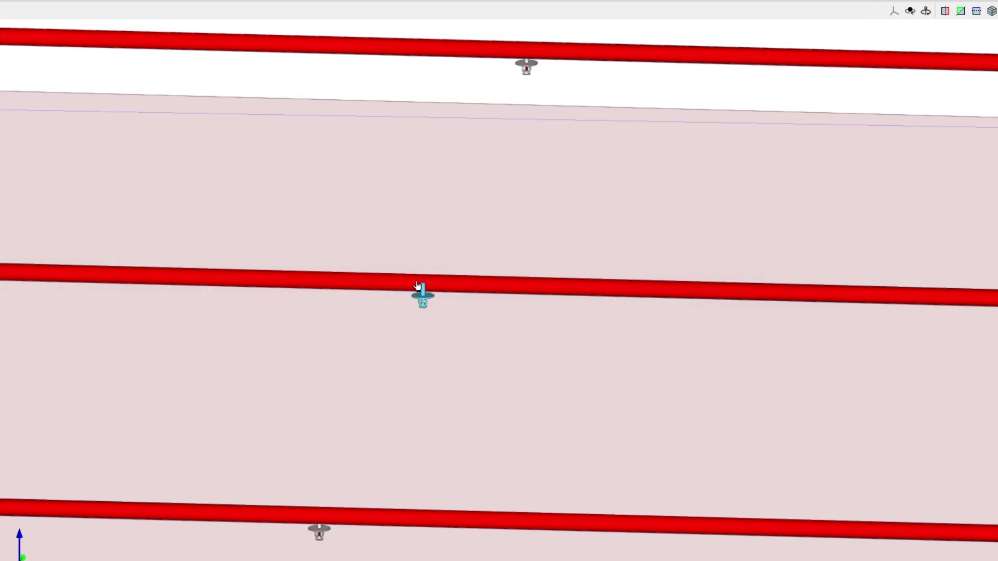
scroll(435, 302, "up", 8)
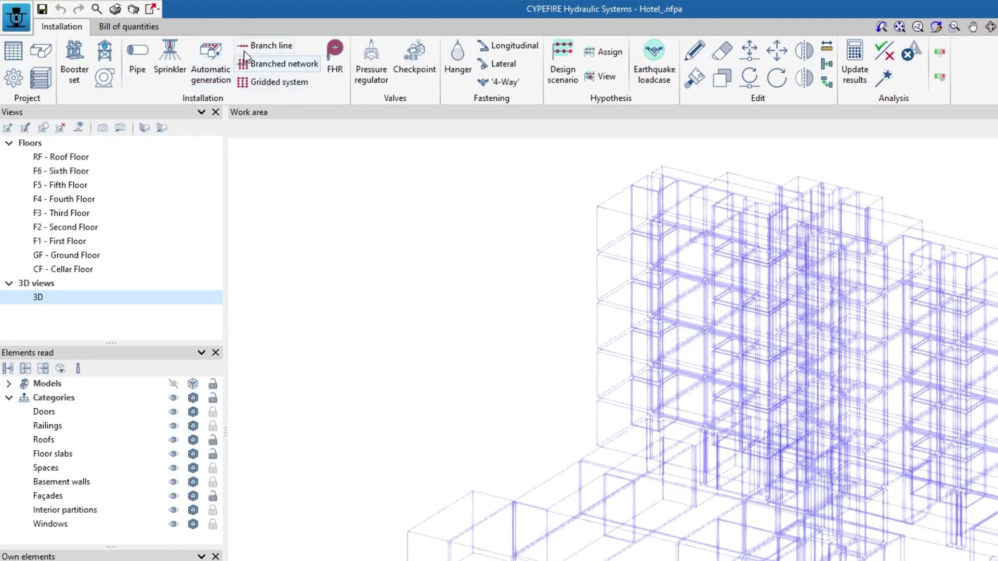
Step: Auto-generate a gridded sprinkler network with drops over the whole hotel building
left_click(211, 83)
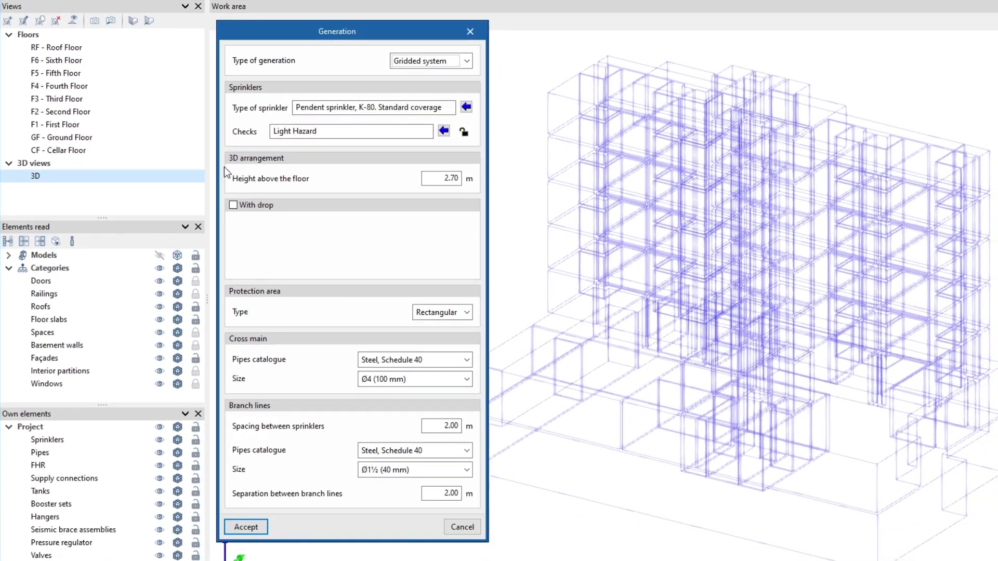
left_click(233, 205)
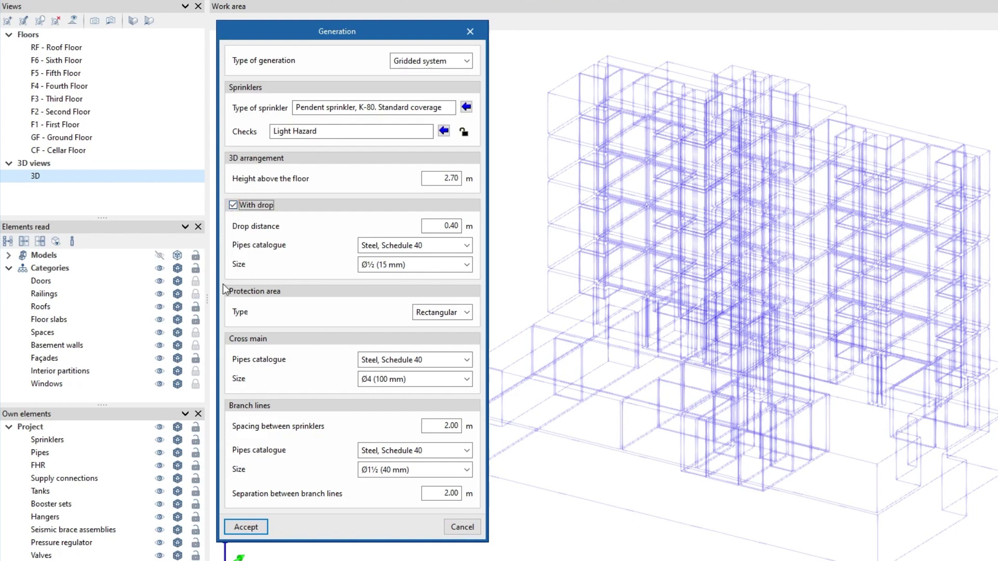
left_click(245, 527)
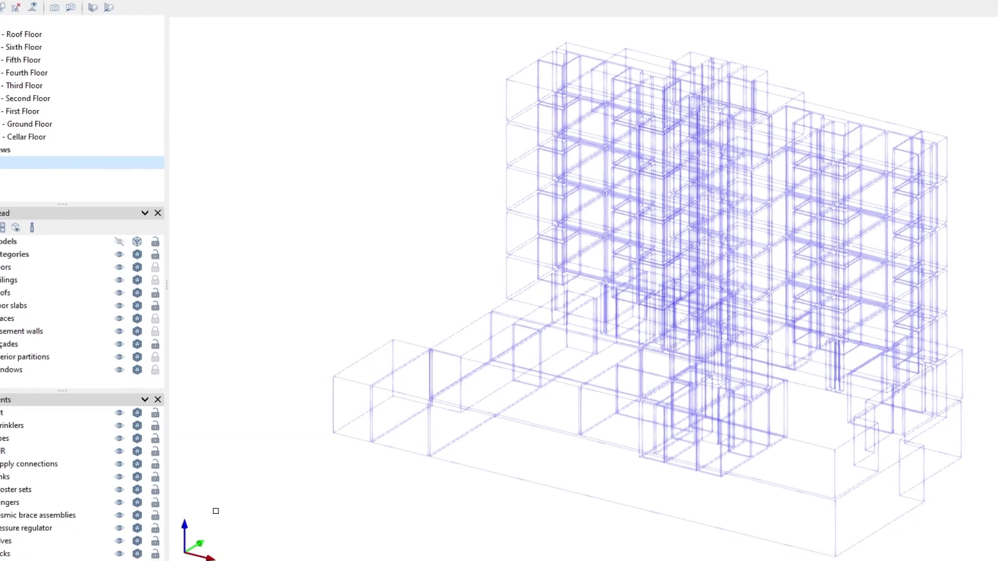
left_click_drag(937, 550, 460, 218)
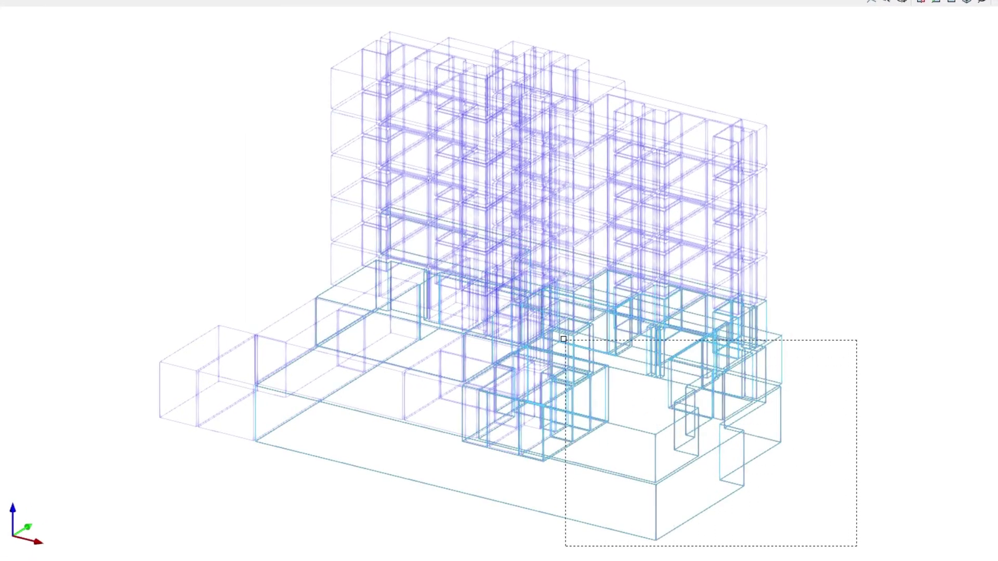
left_click_drag(379, 213, 139, 13)
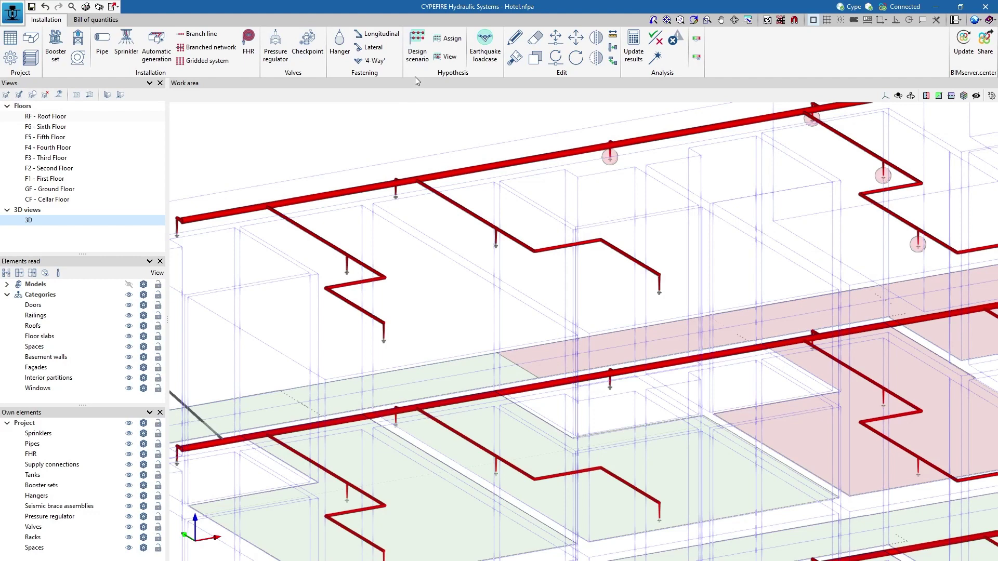
Step: Set Hypothesis A as the design scenario and assign the design-area sprinklers to it
left_click(420, 65)
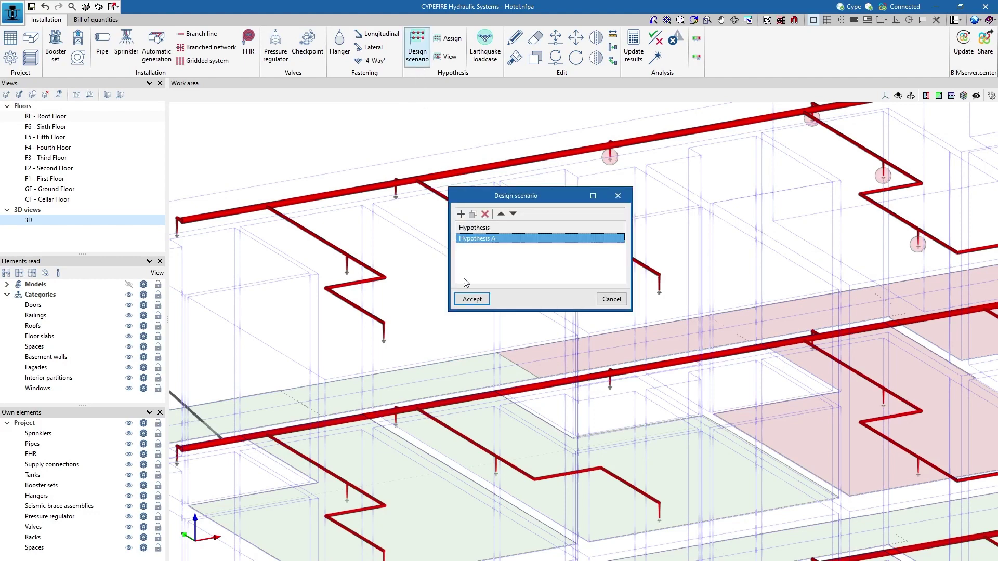
left_click(473, 300)
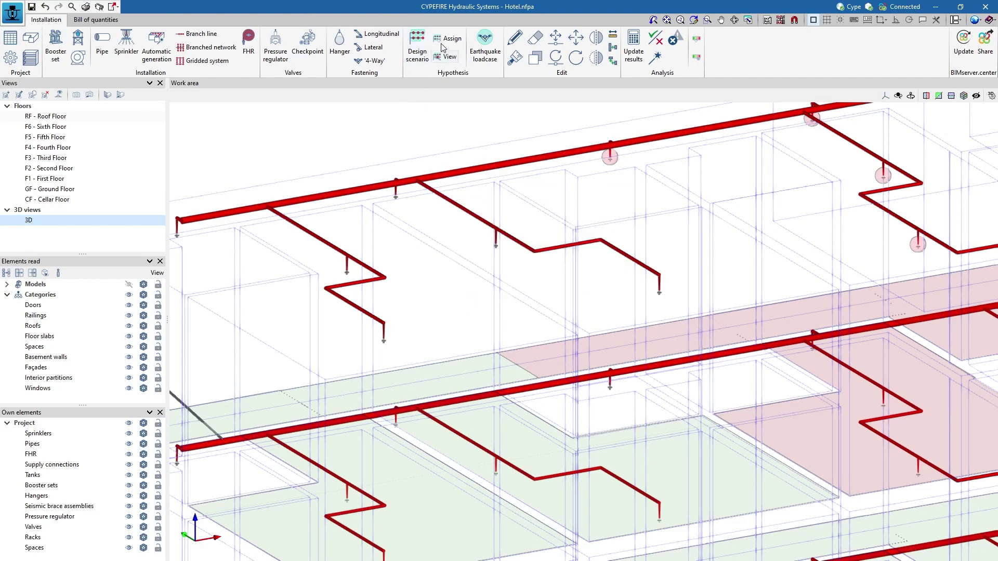
left_click(445, 40)
left_click(474, 300)
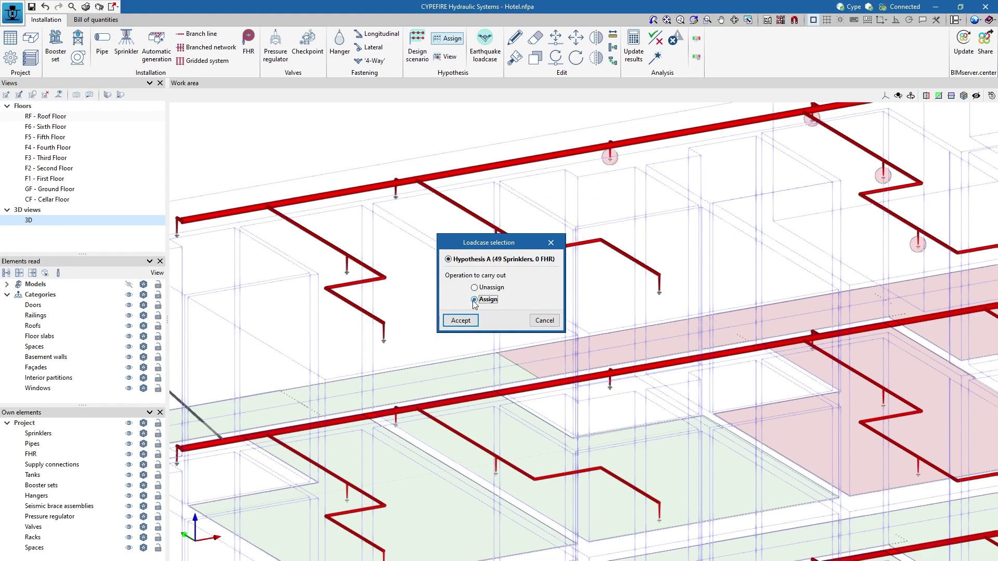
left_click(460, 321)
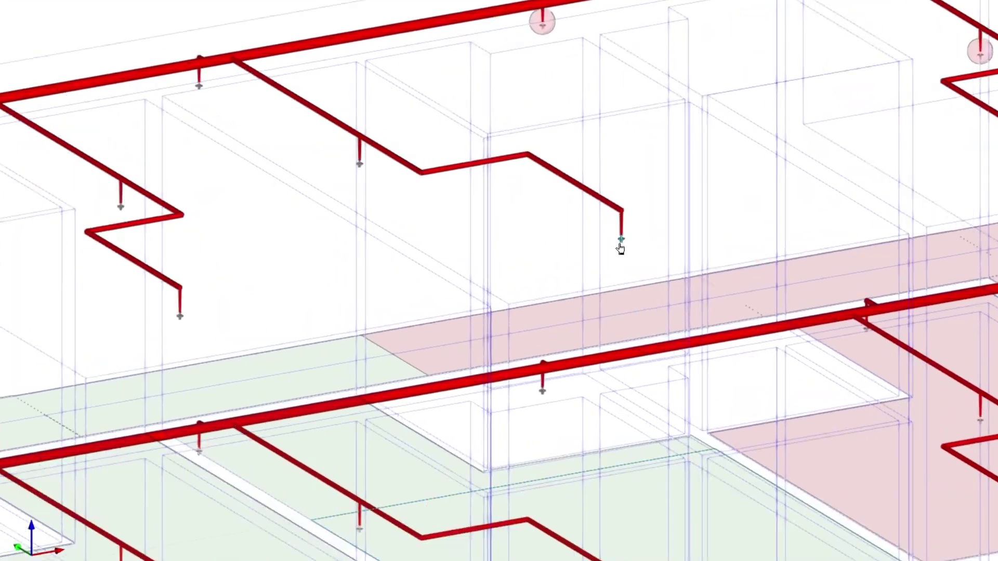
Step: Pan along the sprinkler branch and assign its pipe to the earthquake loadcase
scroll(620, 249, "up", 3)
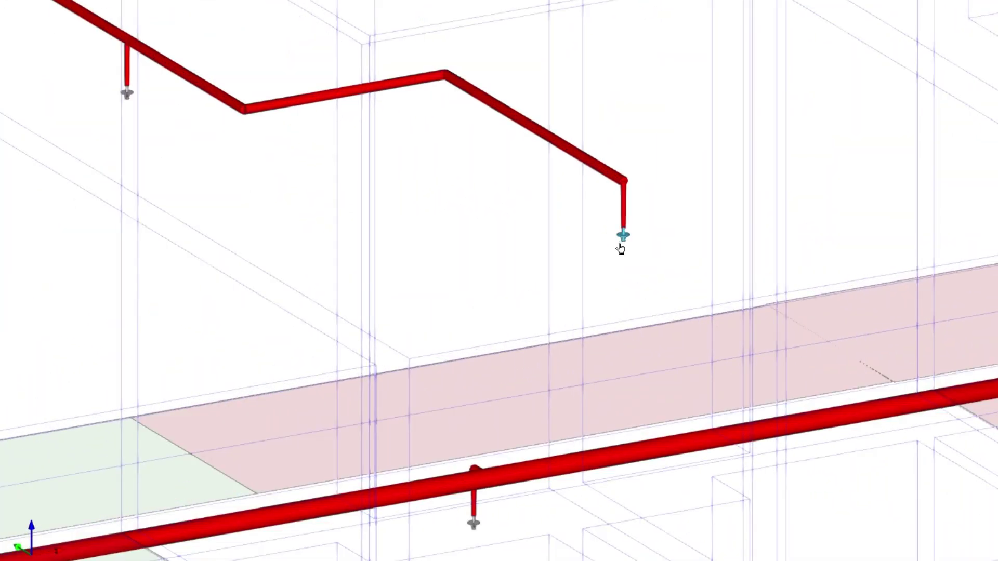
middle_click_drag(124, 98, 597, 322)
scroll(308, 166, "down", 5)
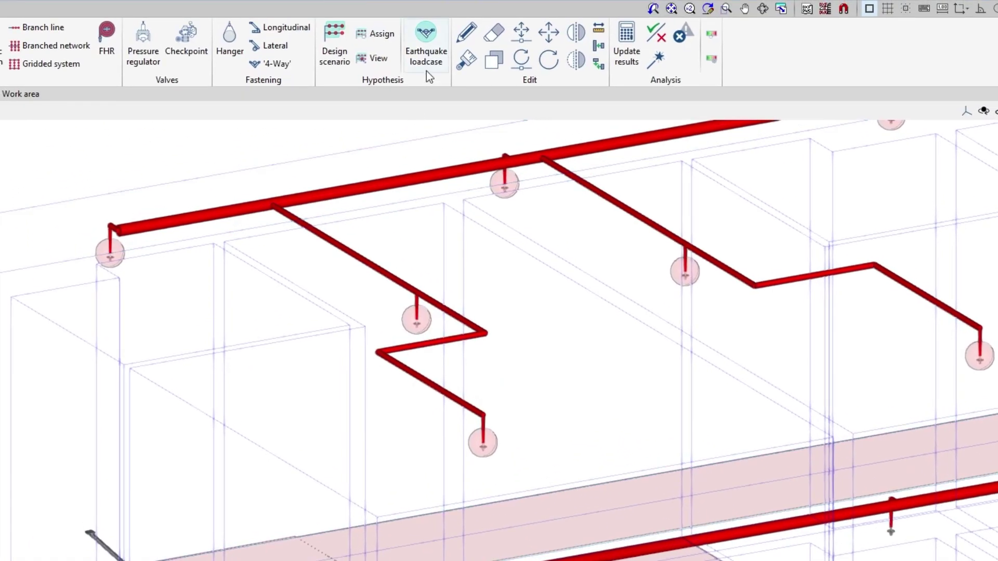
left_click(426, 71)
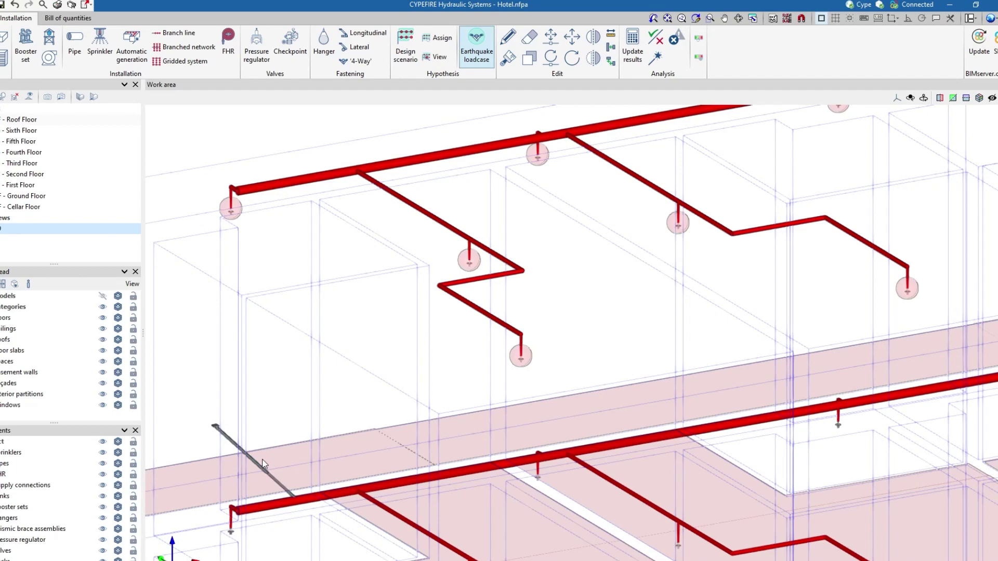
left_click(280, 448)
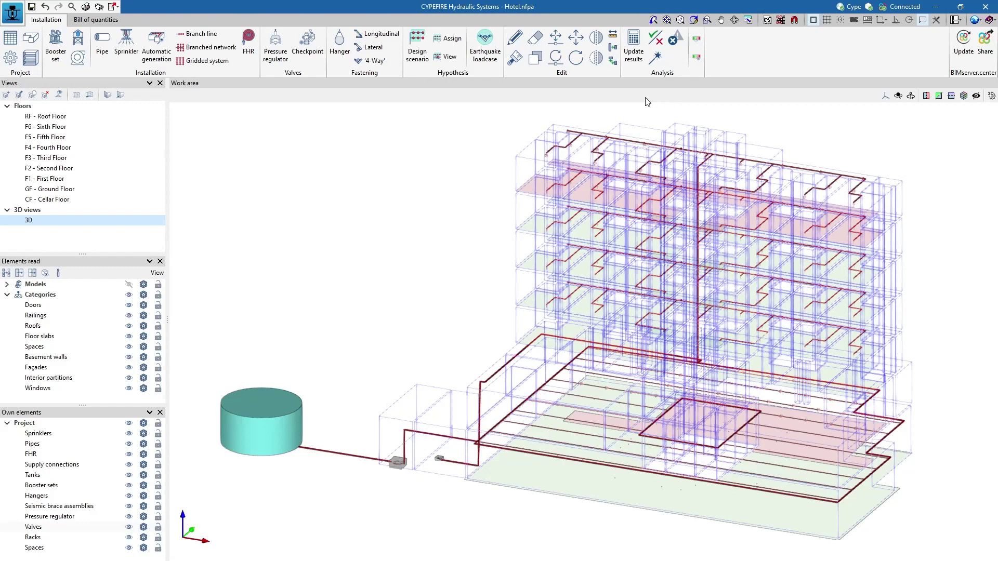
Step: Recalculate the hydraulic results and zoom into a sprinkler branch to read pipe and sprinkler 78 data
left_click(633, 56)
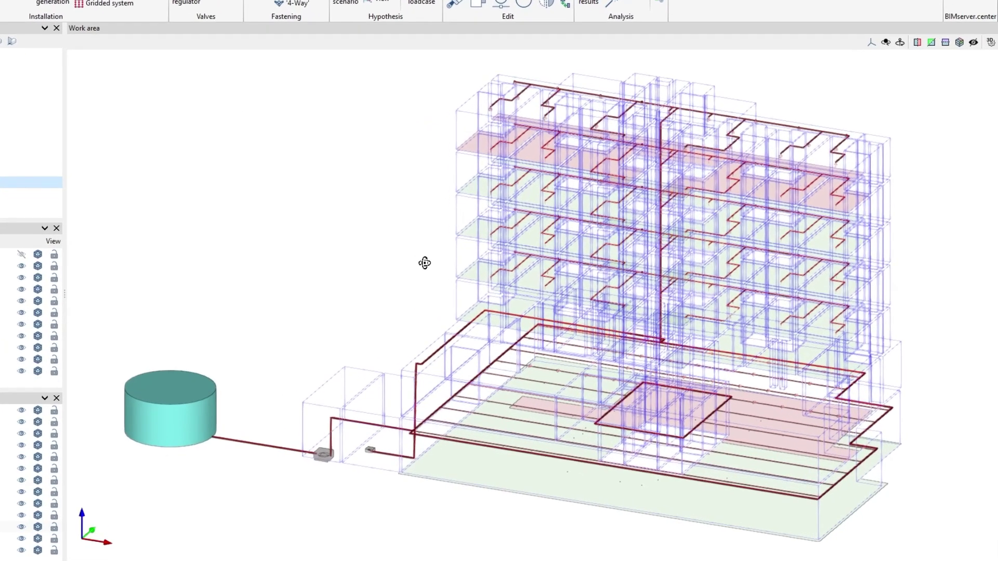
middle_click_drag(442, 268, 534, 290, "shift")
middle_click_drag(441, 243, 504, 245, "shift")
scroll(469, 257, "up", 3)
scroll(469, 258, "up", 8)
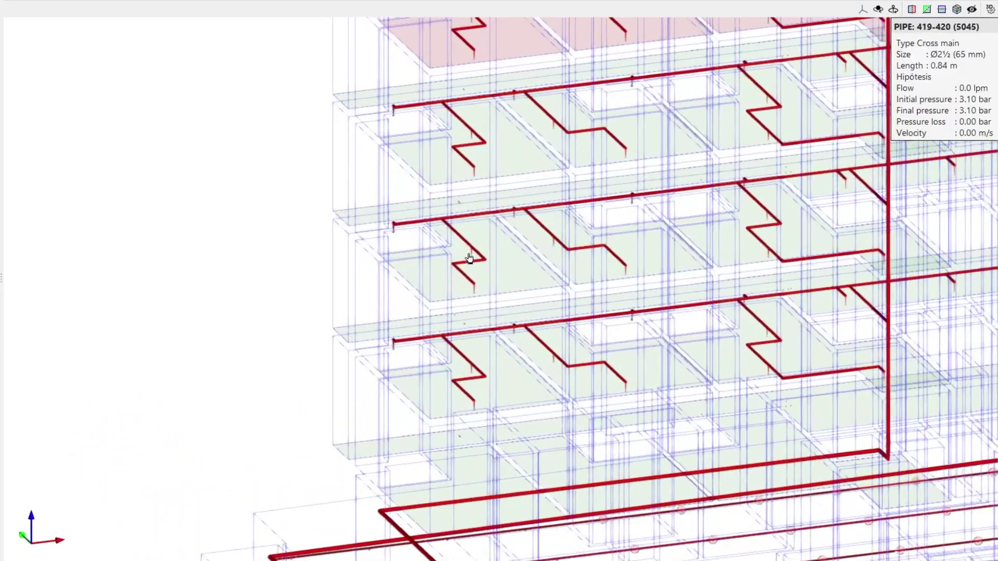
scroll(468, 258, "up", 5)
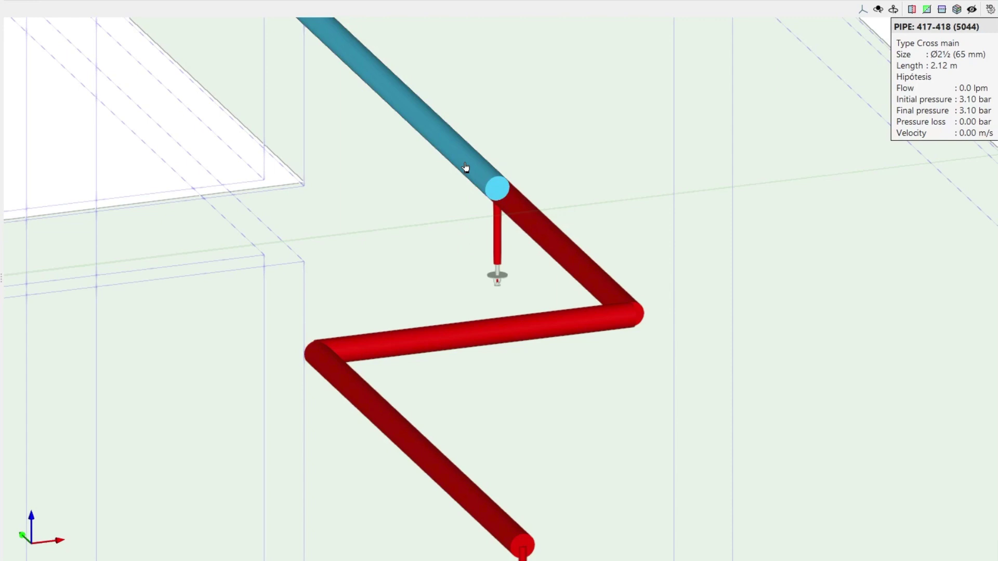
Step: Review sprinkler 78's checks, design the installation for the Hypothesis loadcase, and read the seismic bracing report
left_click(496, 279)
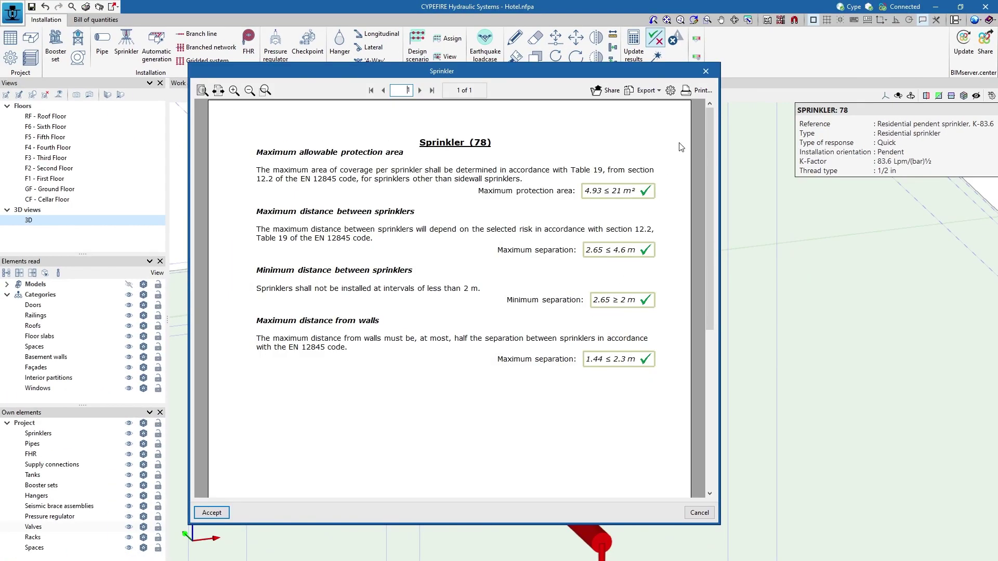
left_click(705, 71)
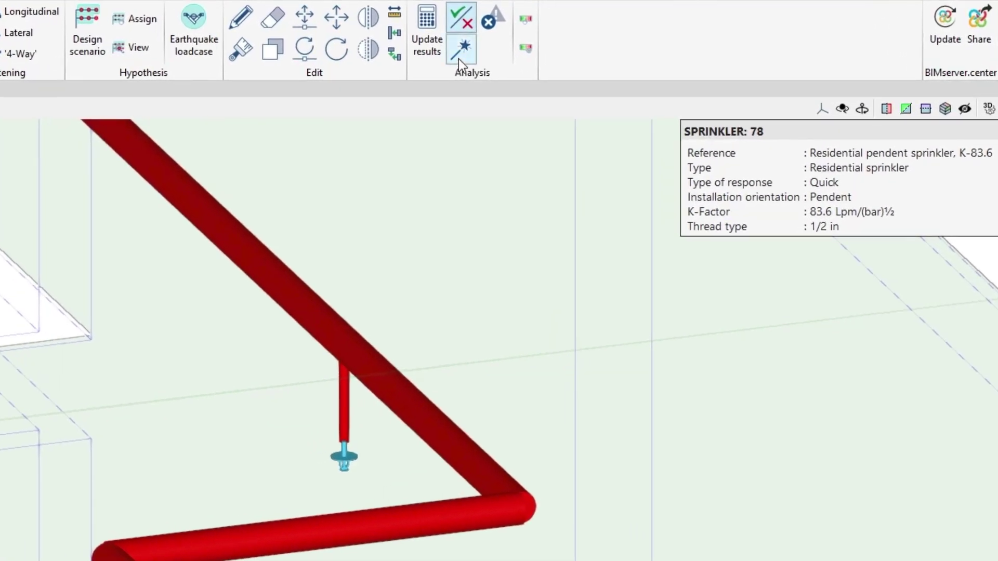
left_click(459, 58)
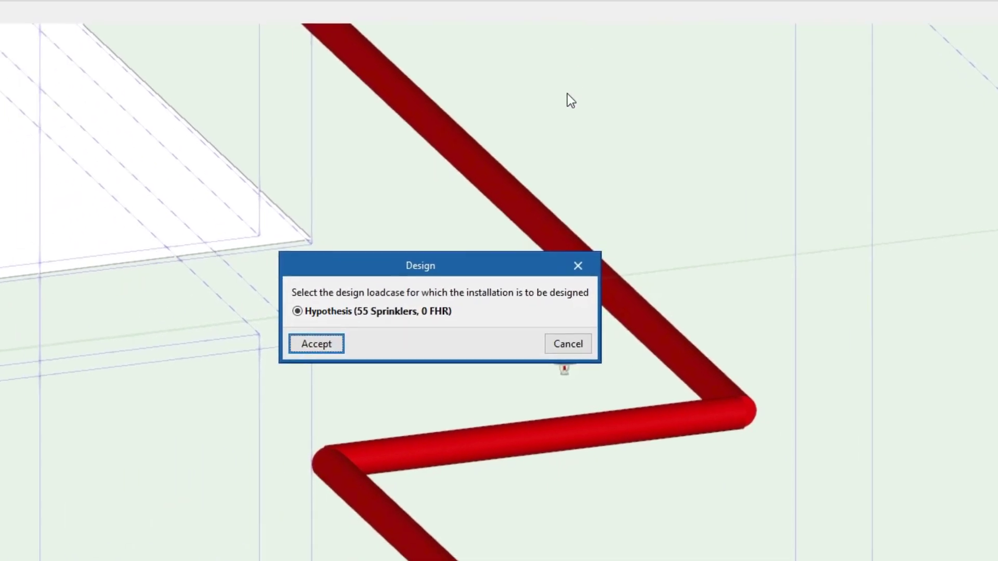
left_click(357, 327)
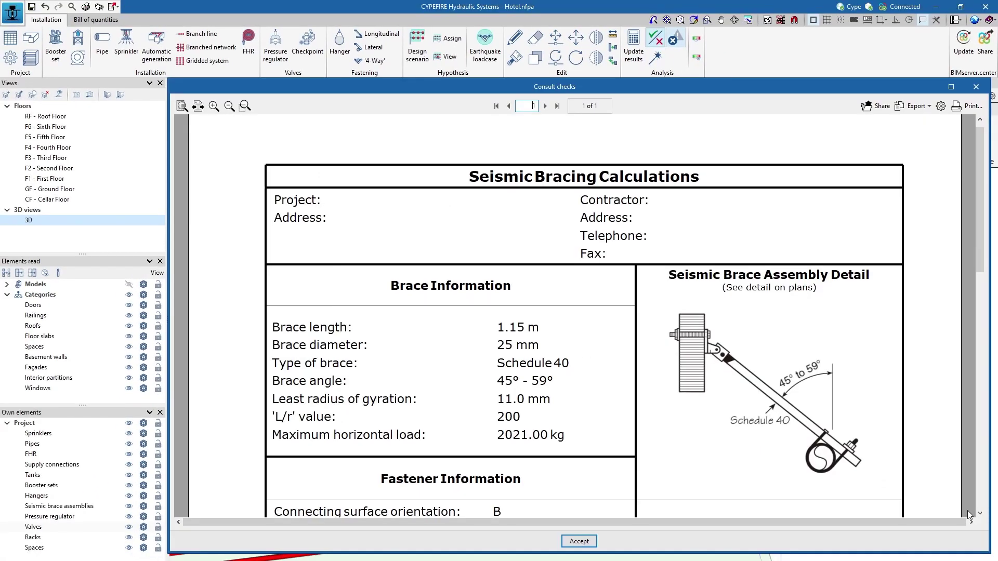
scroll(968, 511, "down", 3)
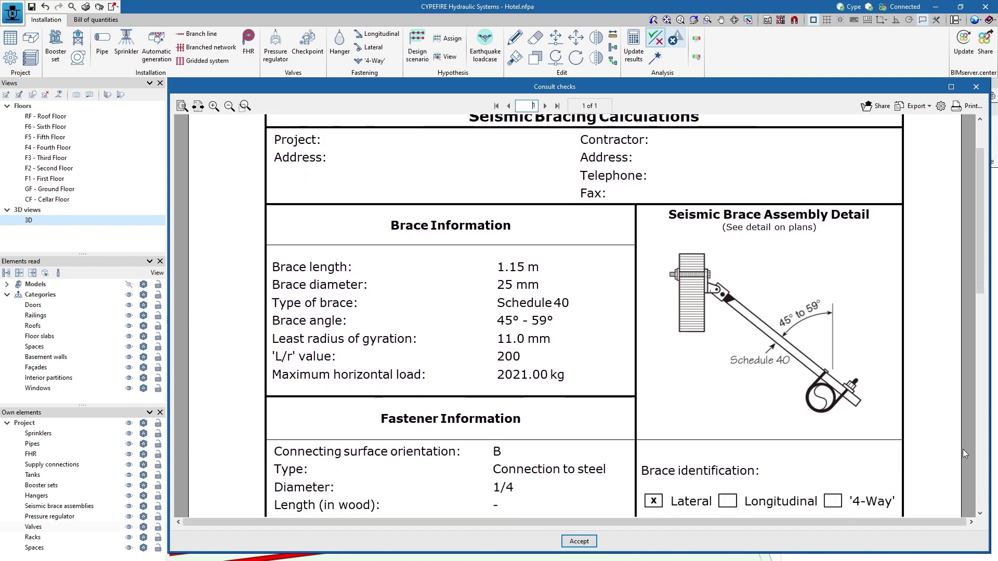
left_click_drag(962, 449, 969, 322)
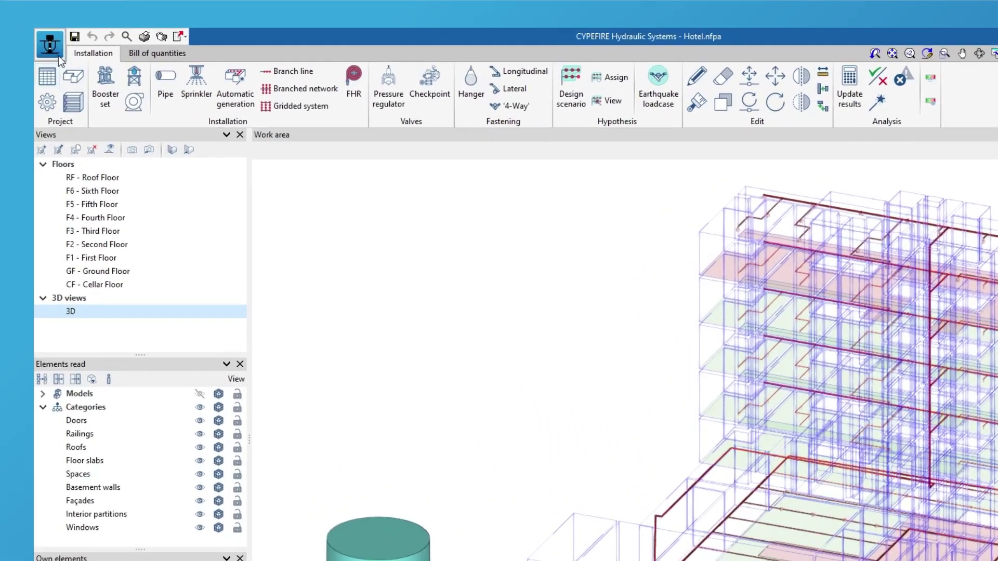
Step: Browse the 33-page project report and five A0 drawing sheets, then bring up the BC3 export options
left_click(58, 54)
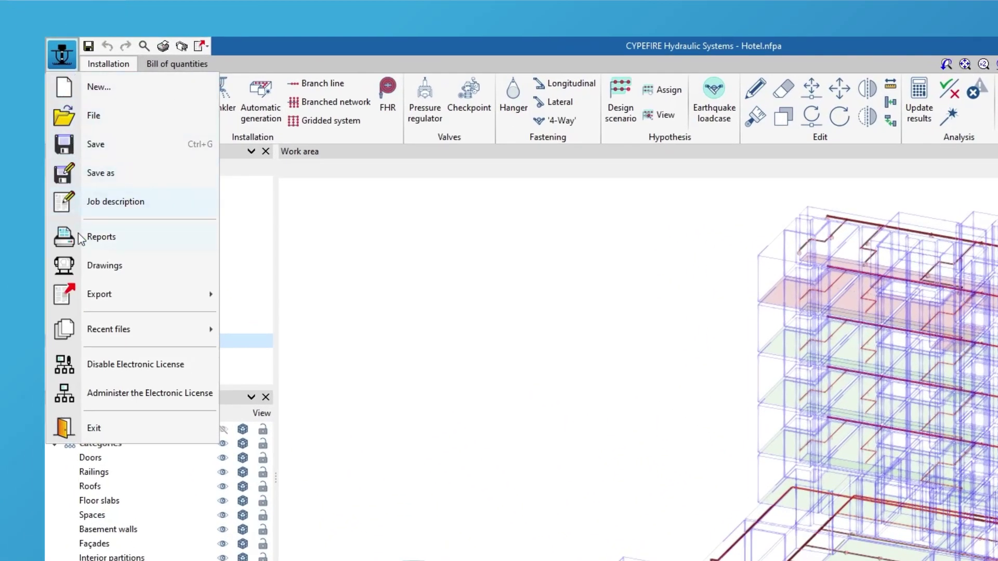
left_click(101, 236)
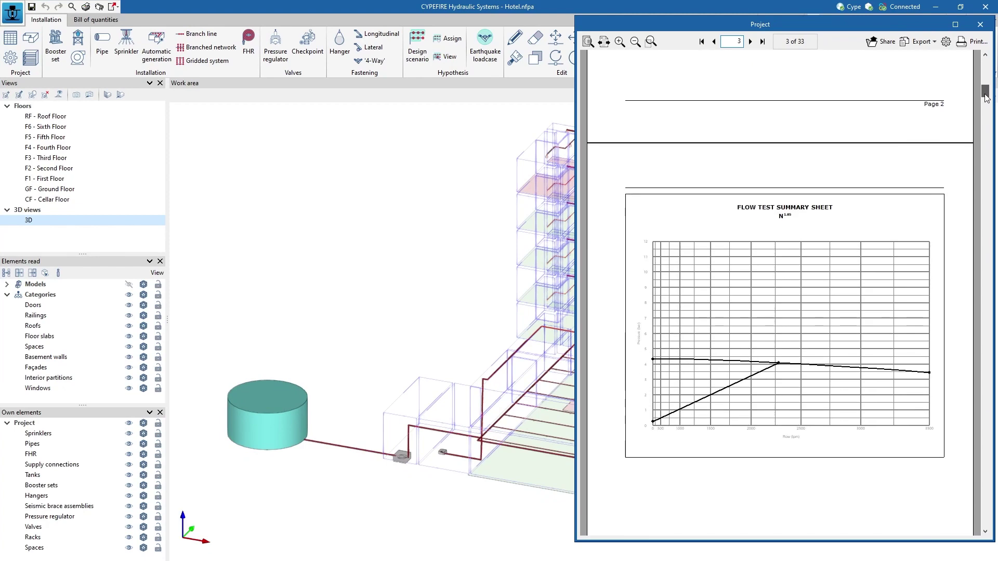
left_click_drag(984, 134, 985, 143)
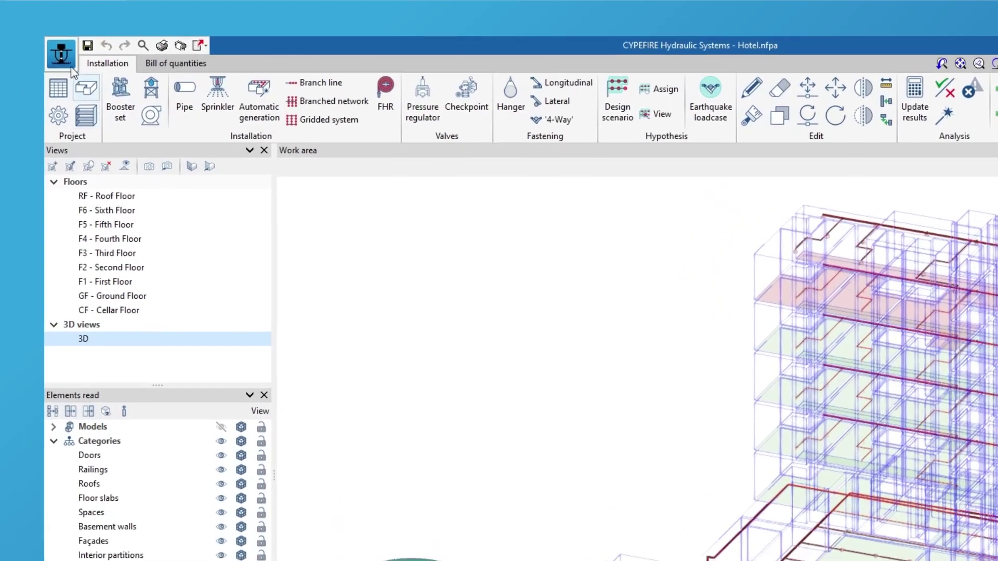
left_click(19, 20)
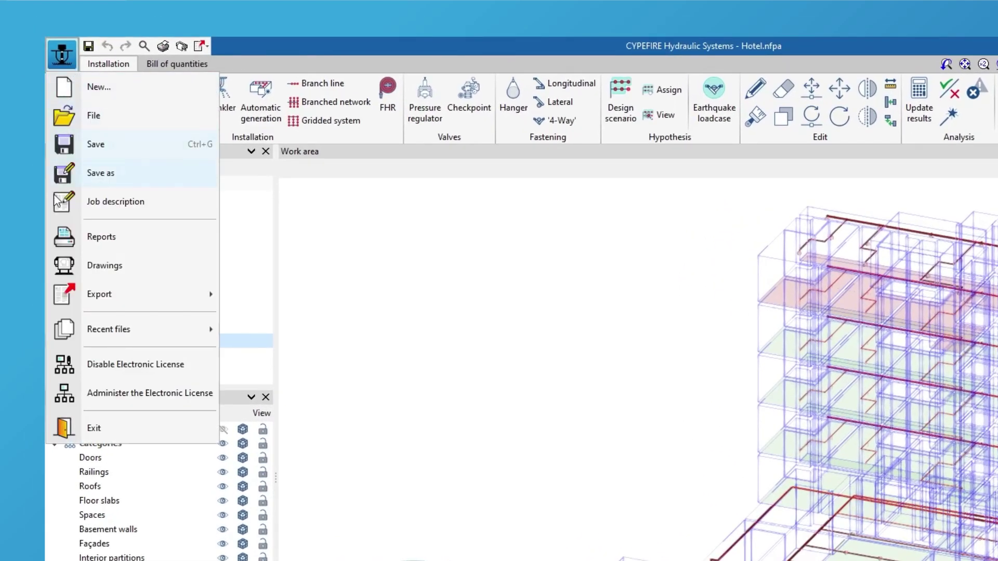
mouse_move(87, 300)
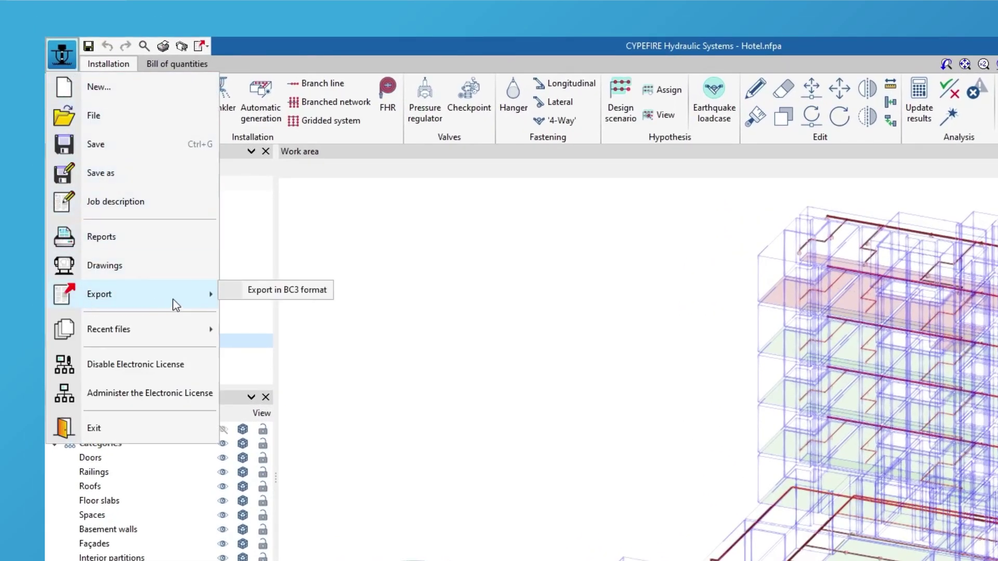
Step: Export the quantities in BC3 format and inspect the Bill of quantities 3D view
left_click(280, 302)
left_click(186, 70)
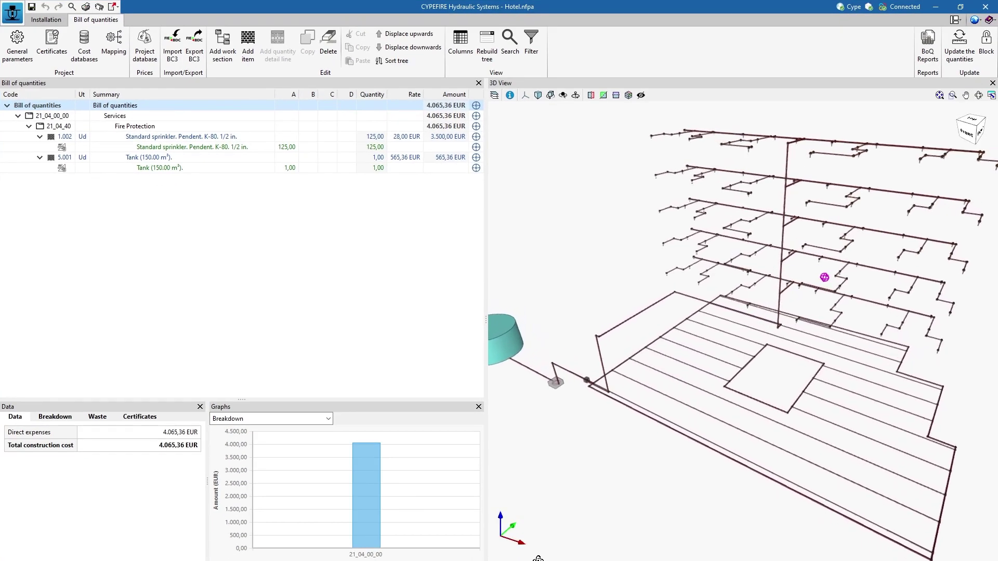
middle_click_drag(538, 559, 585, 559)
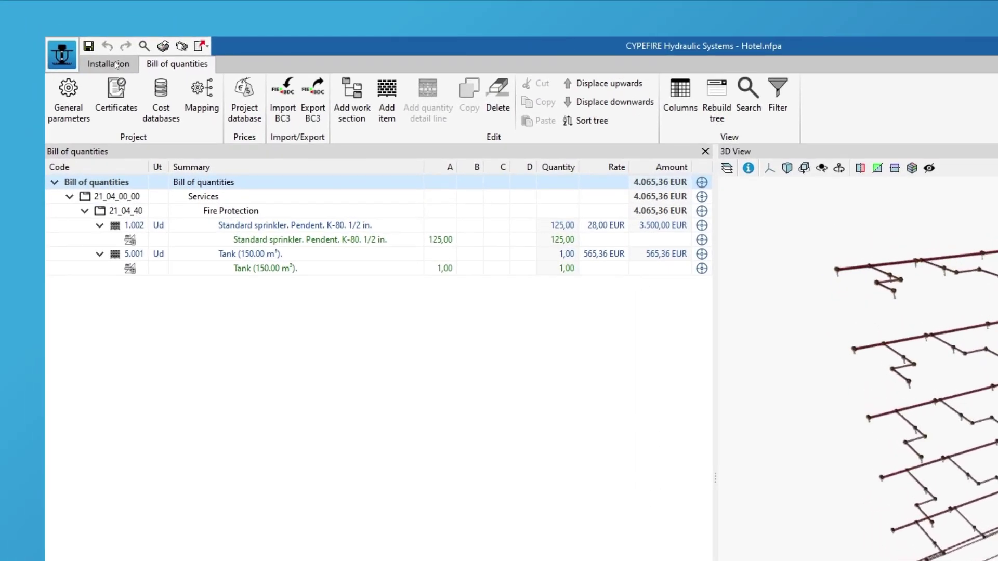
Step: Share the installation to BIMserver.center and view the 'Fire extinguishing installation' contribution's files
left_click(117, 64)
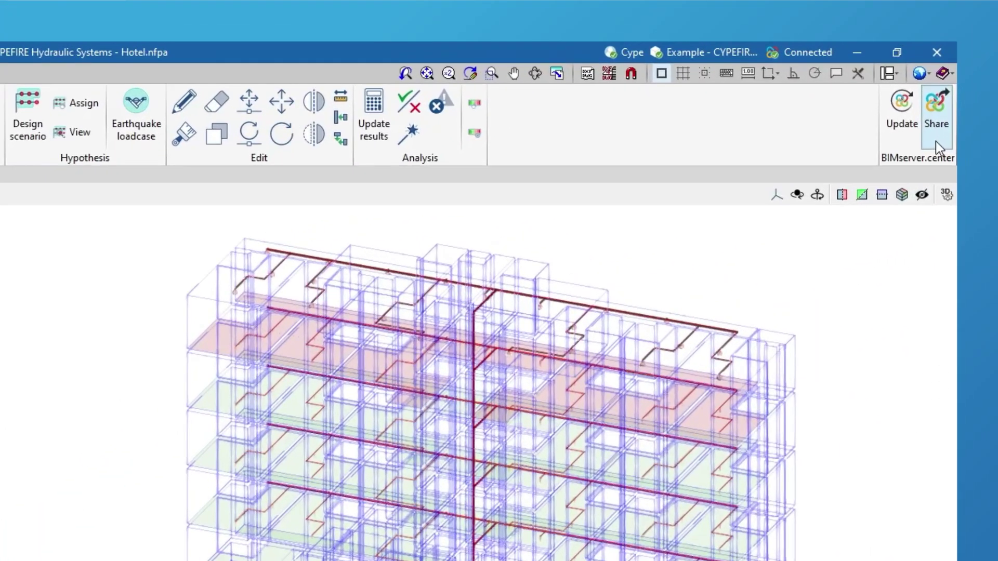
left_click(936, 142)
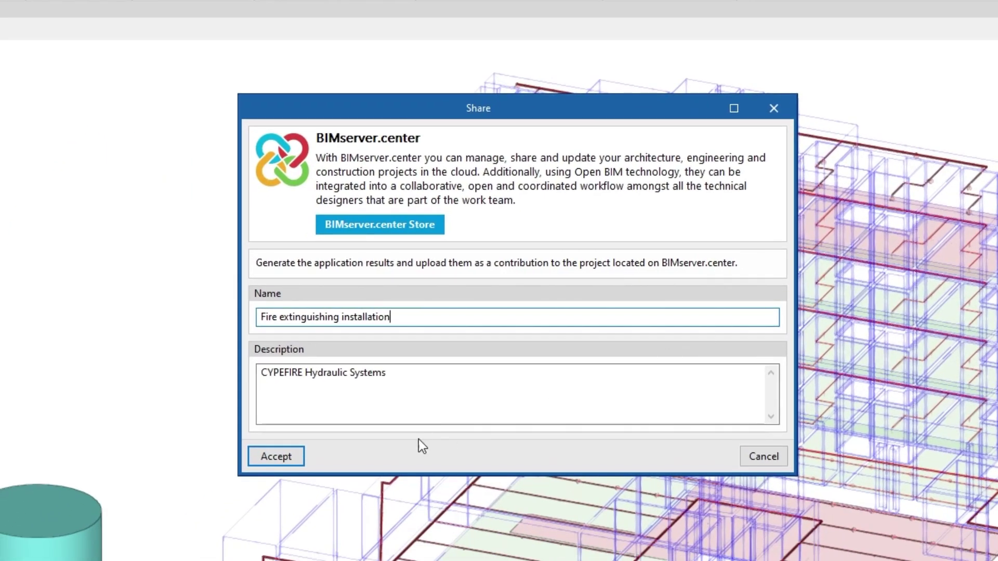
left_click(301, 460)
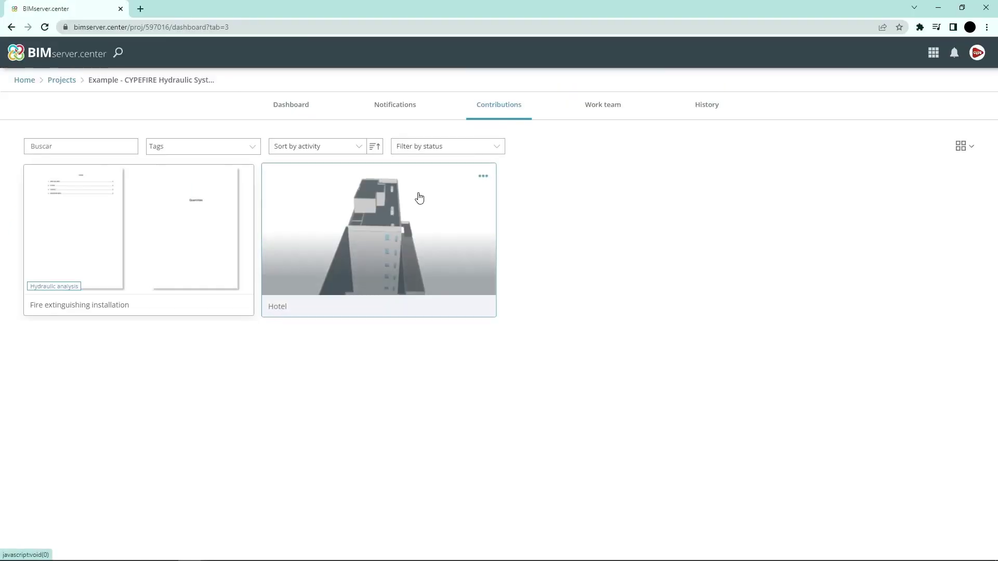
left_click(142, 247)
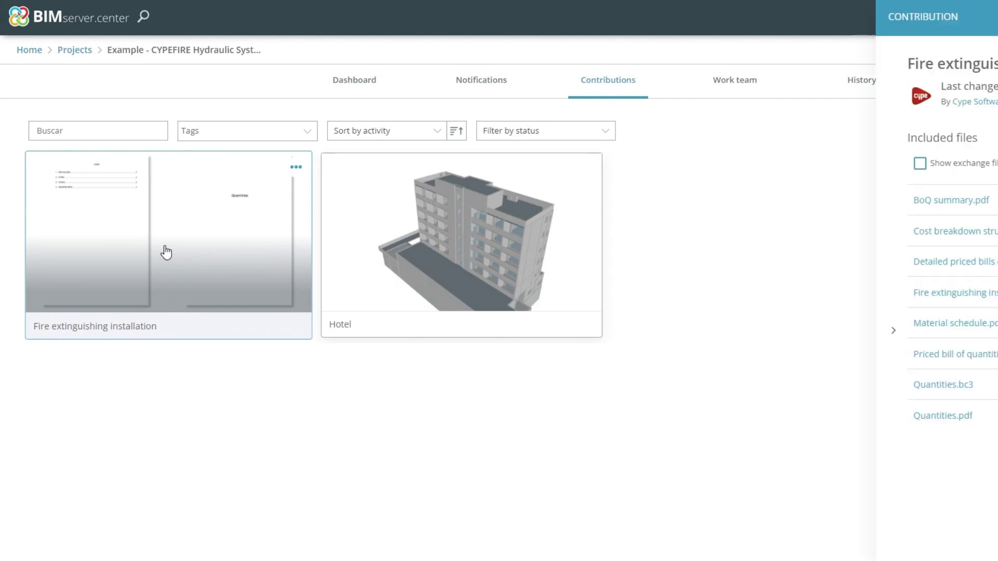